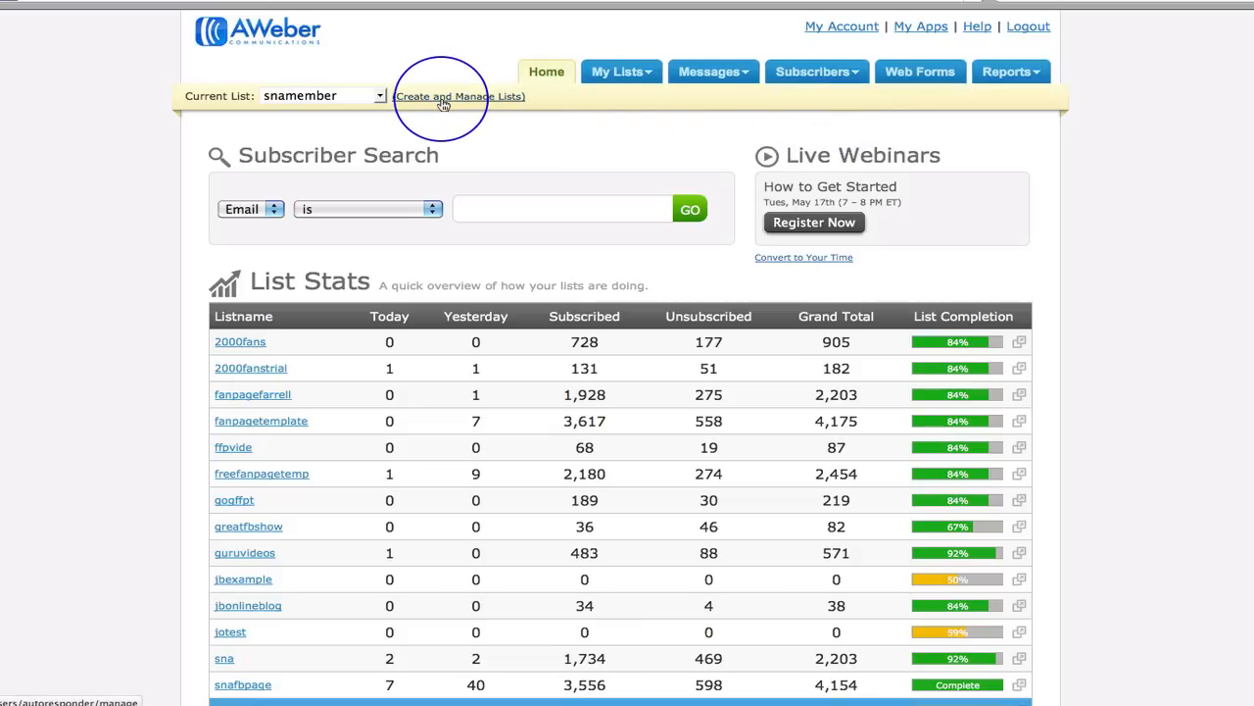
Open the list management page and create a new mailing list
left_click(443, 98)
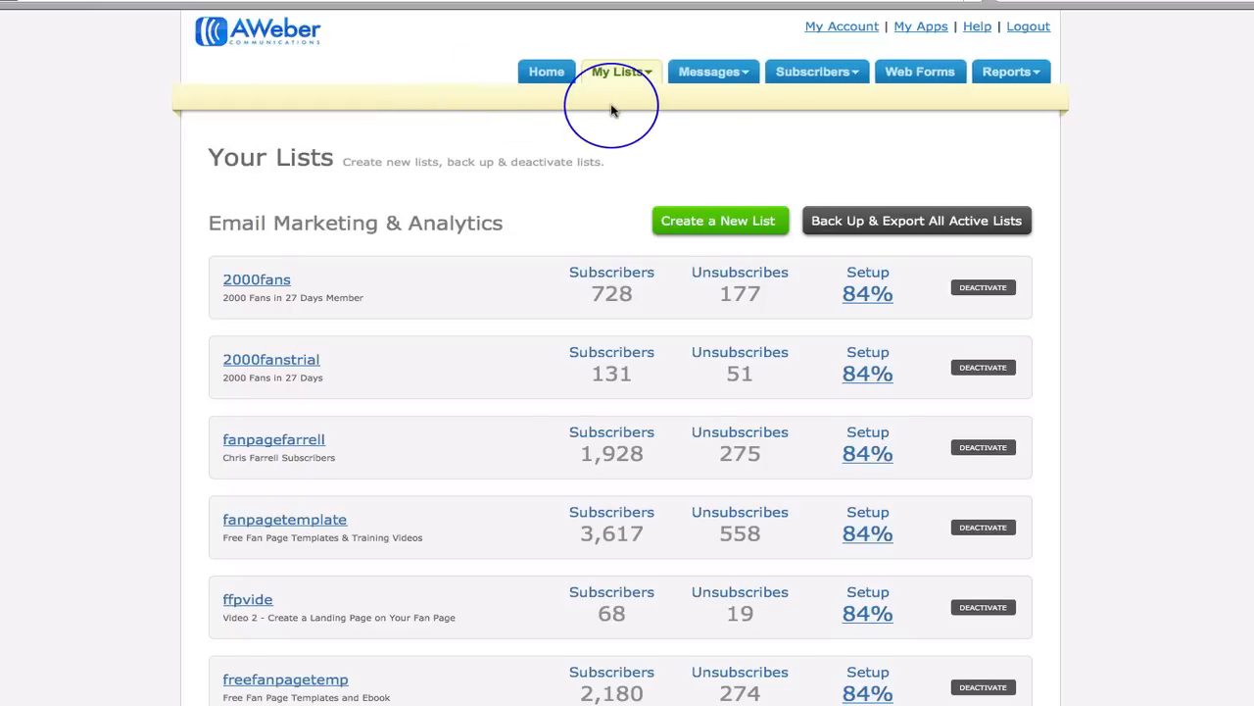
left_click(716, 222)
scroll(383, 363, "down", 5)
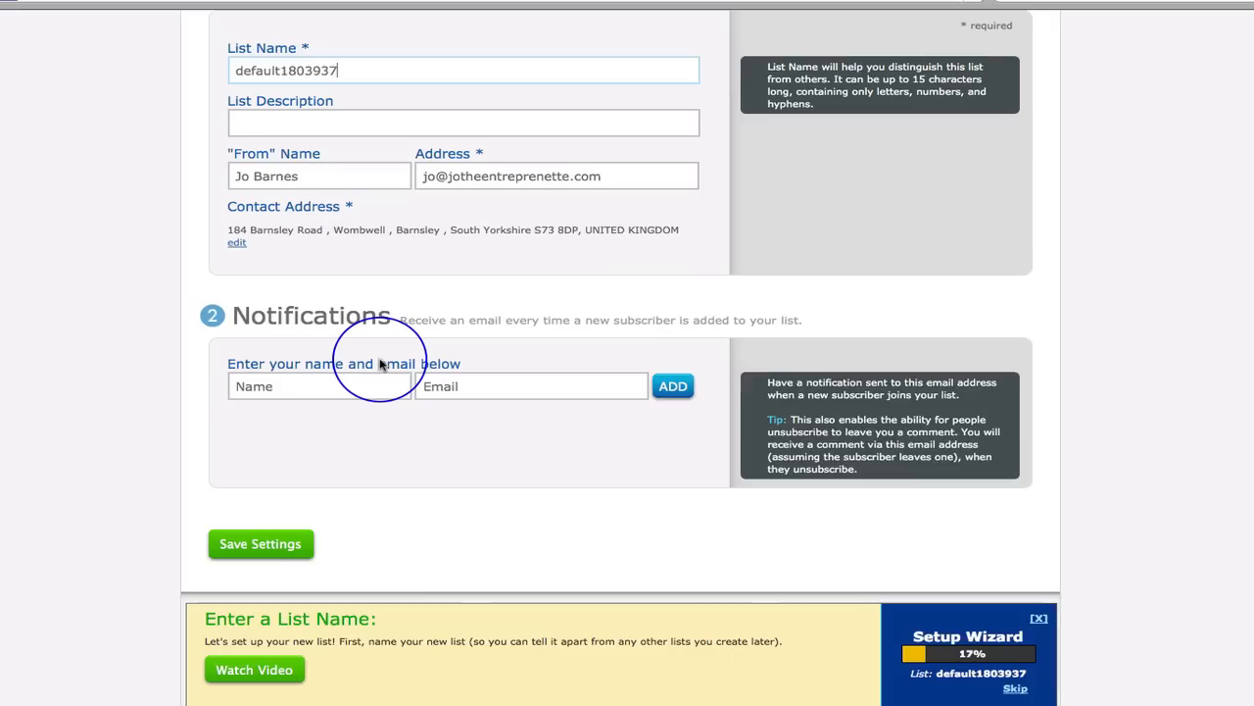
scroll(354, 386, "up", 5)
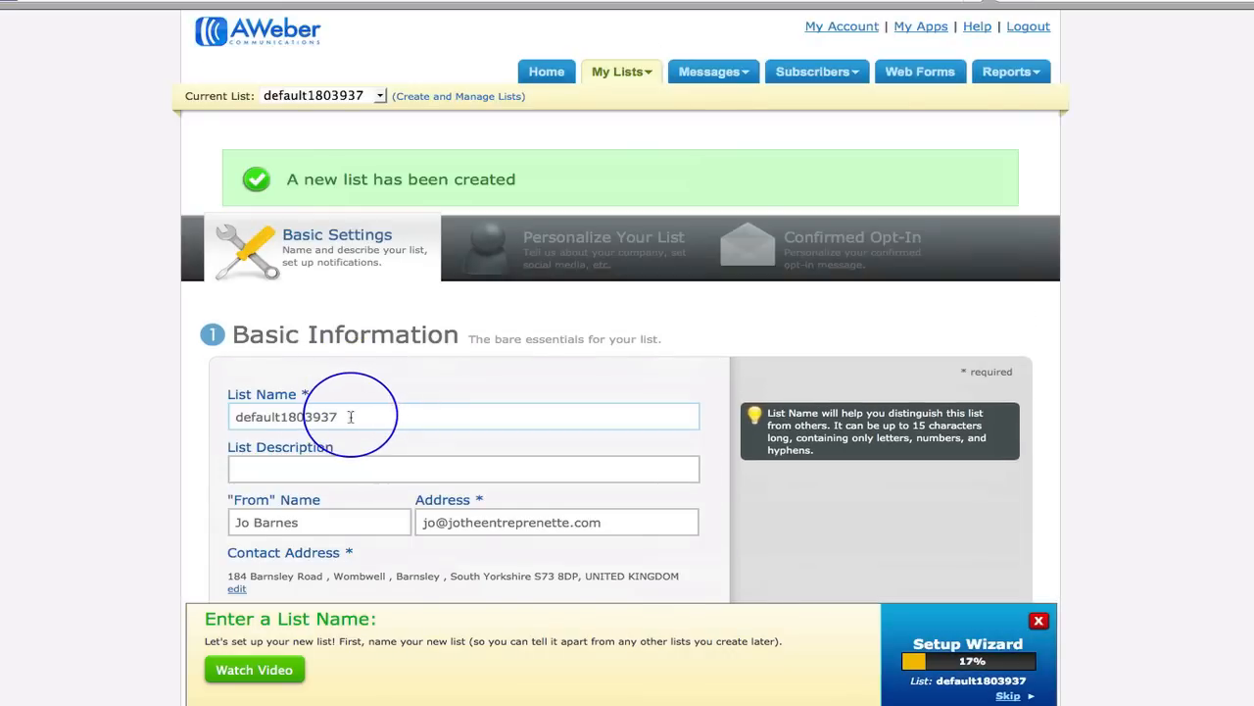
Name the new list jotestlist1 in its basic information
left_click_drag(348, 417, 215, 415)
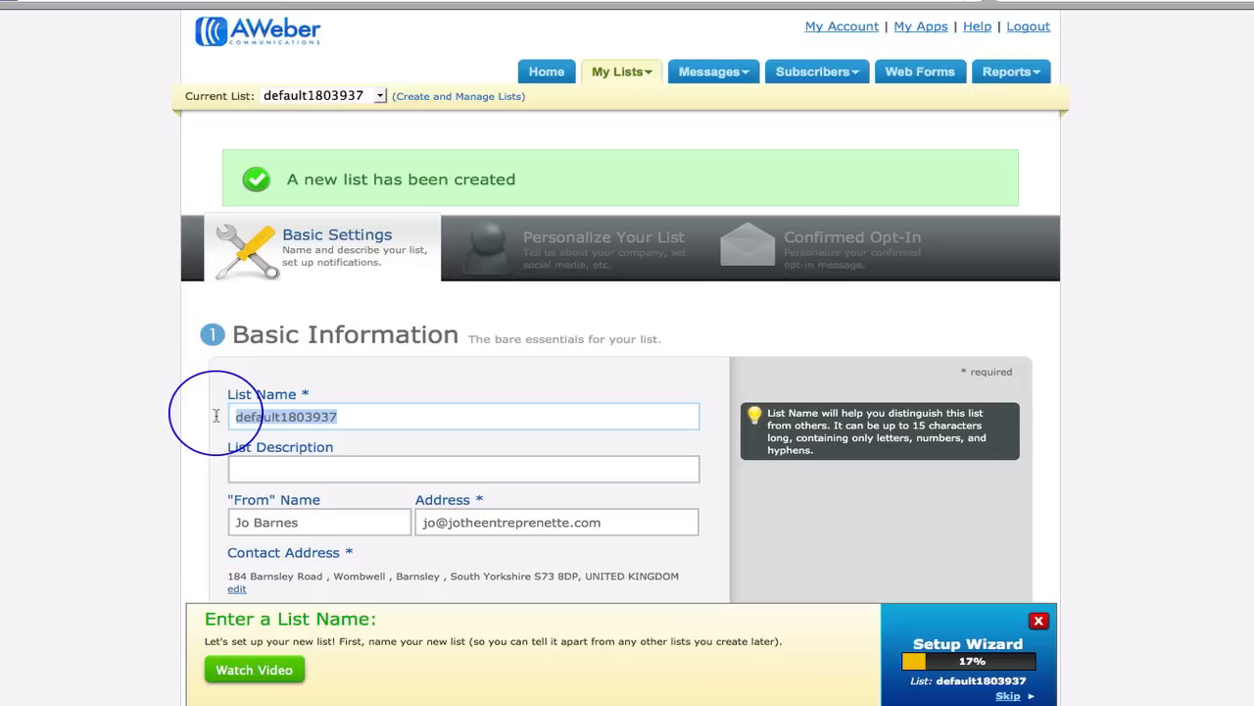
type("jo")
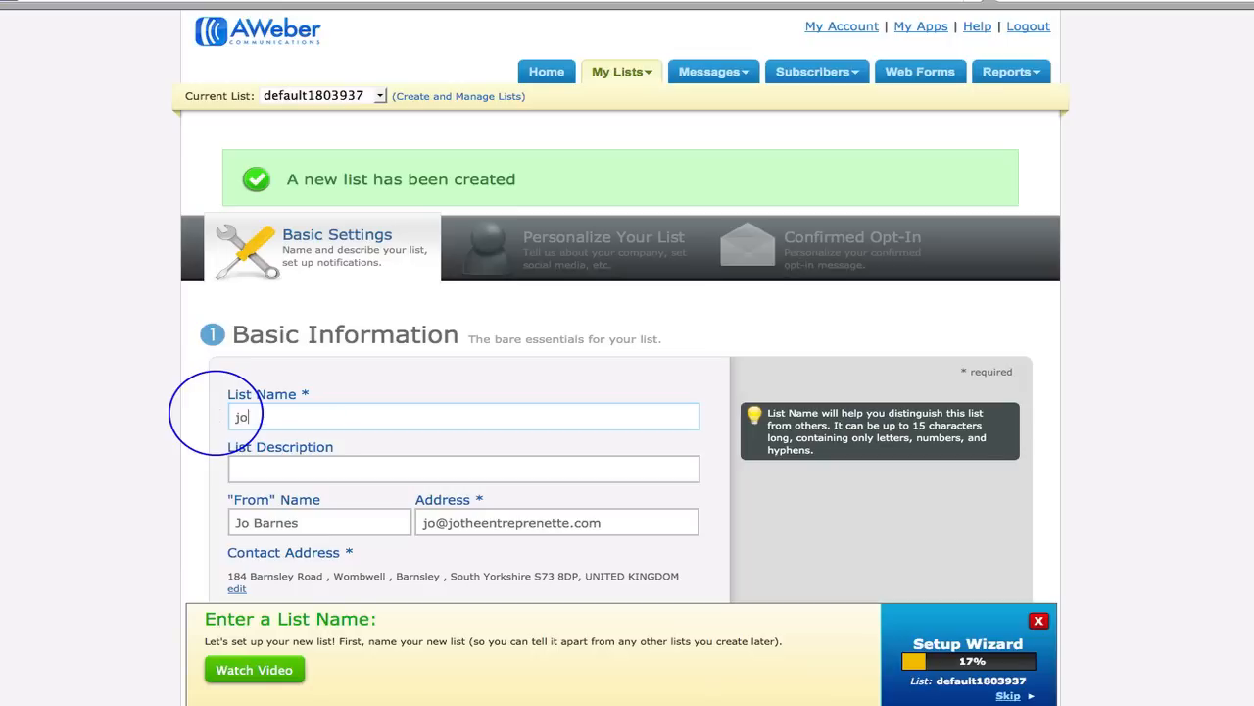
key("BackSpace")
key("BackSpace")
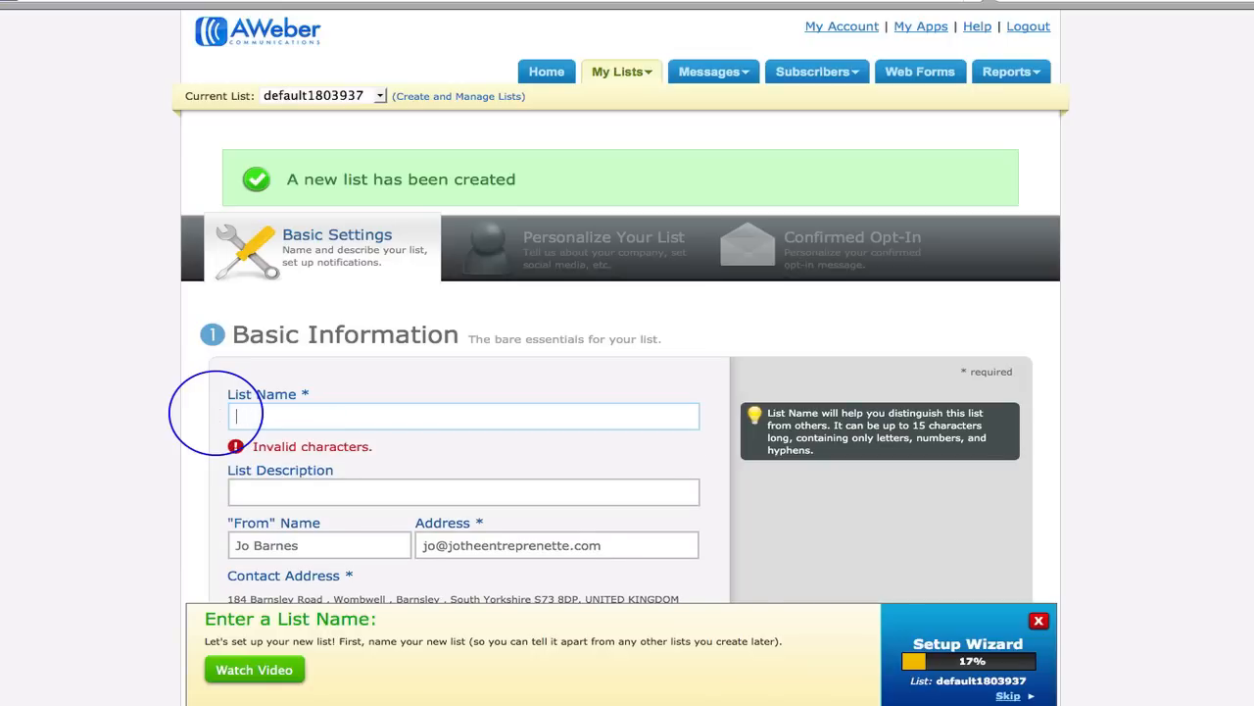
type("jo")
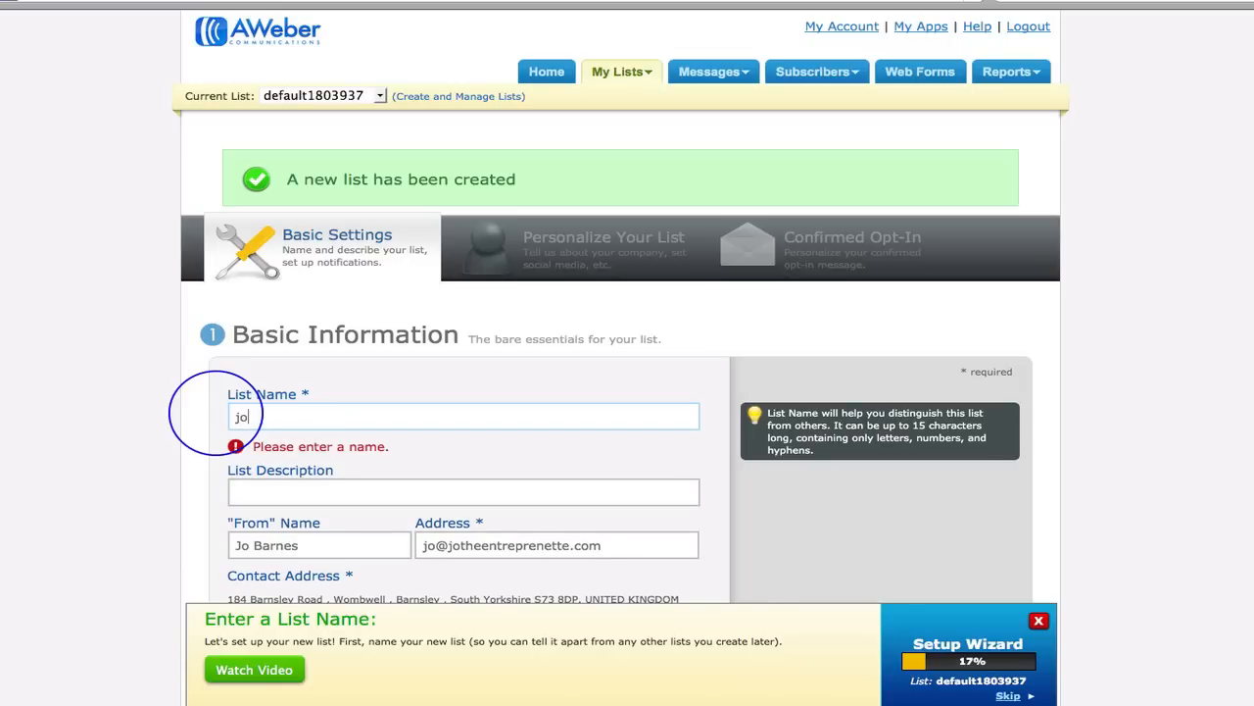
type("testlist")
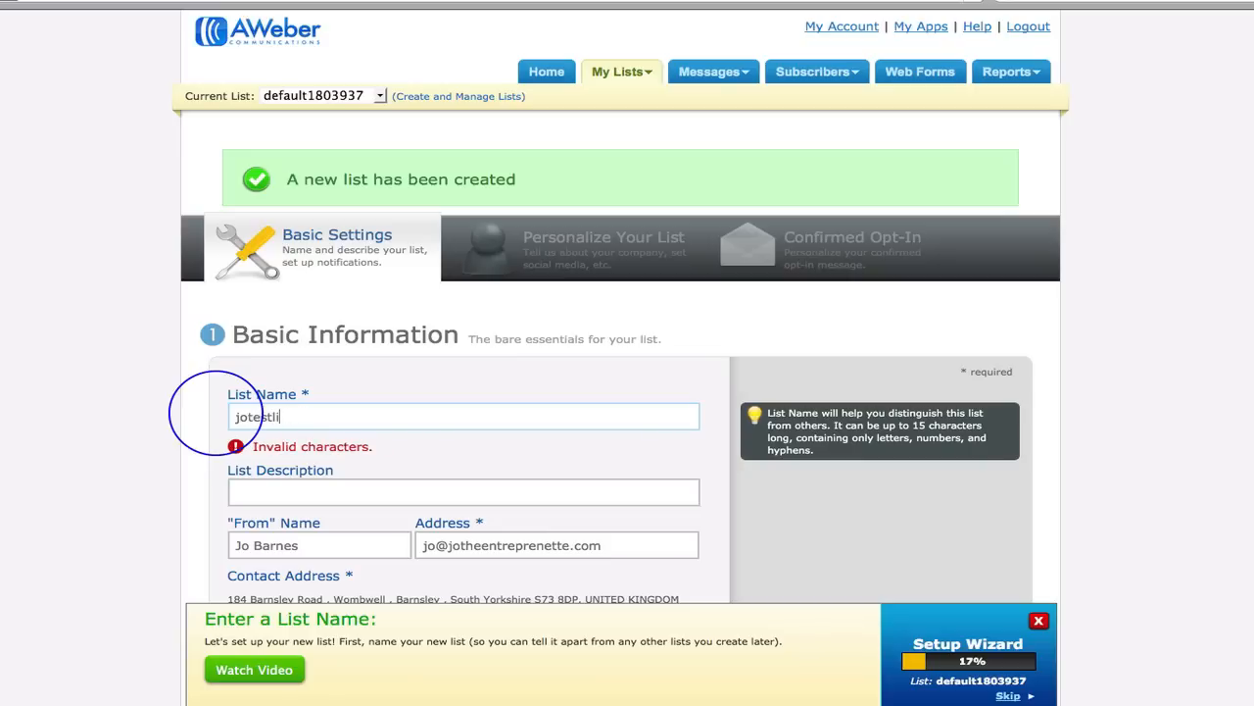
left_click(278, 494)
left_click(314, 419)
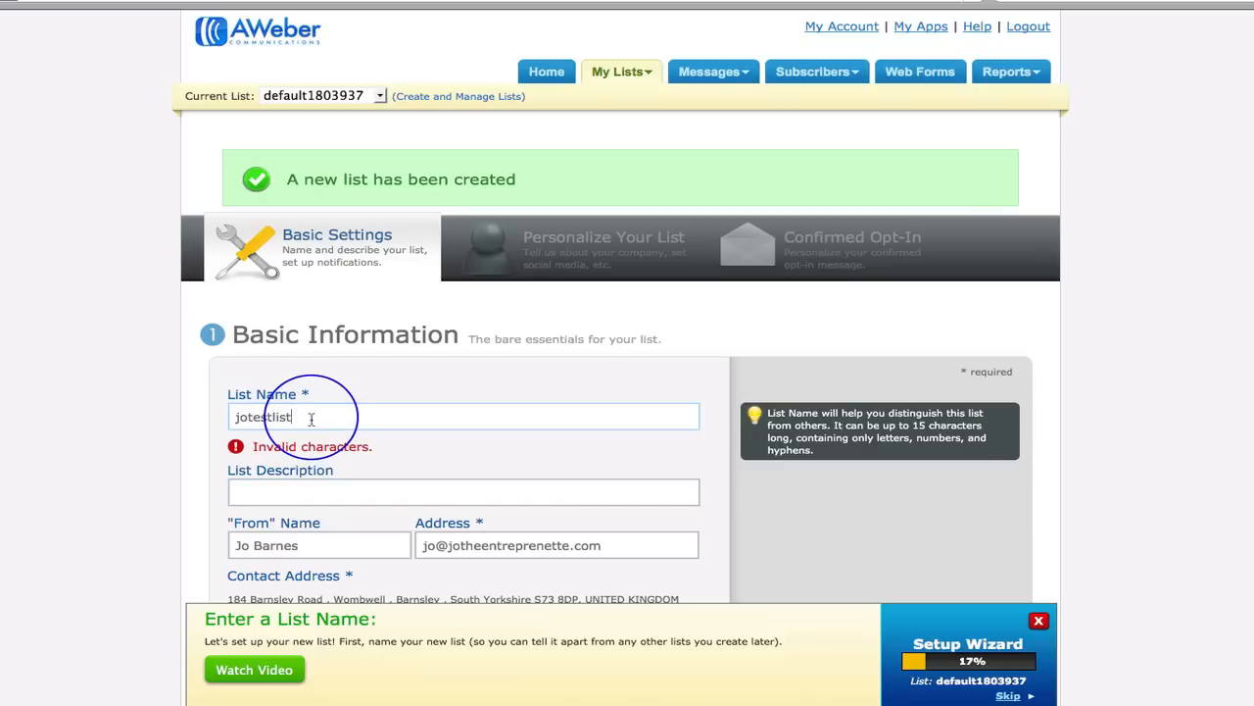
left_click_drag(312, 418, 192, 419)
type("jote")
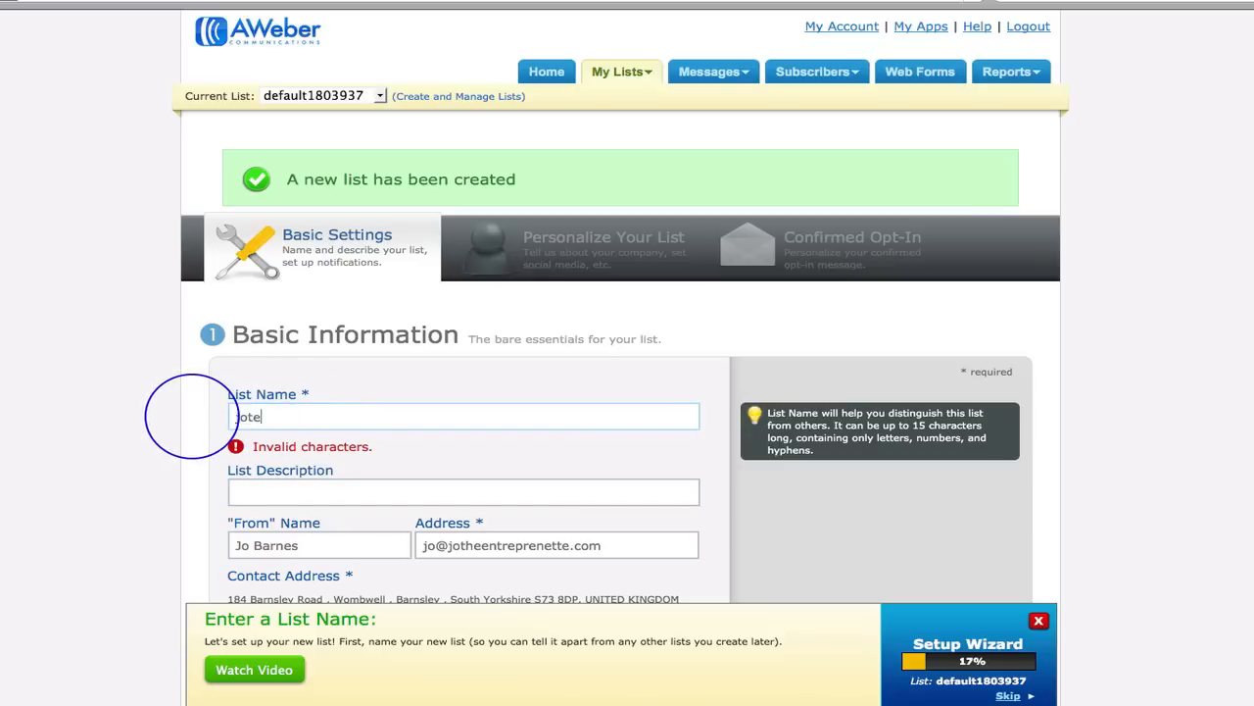
type("stlist")
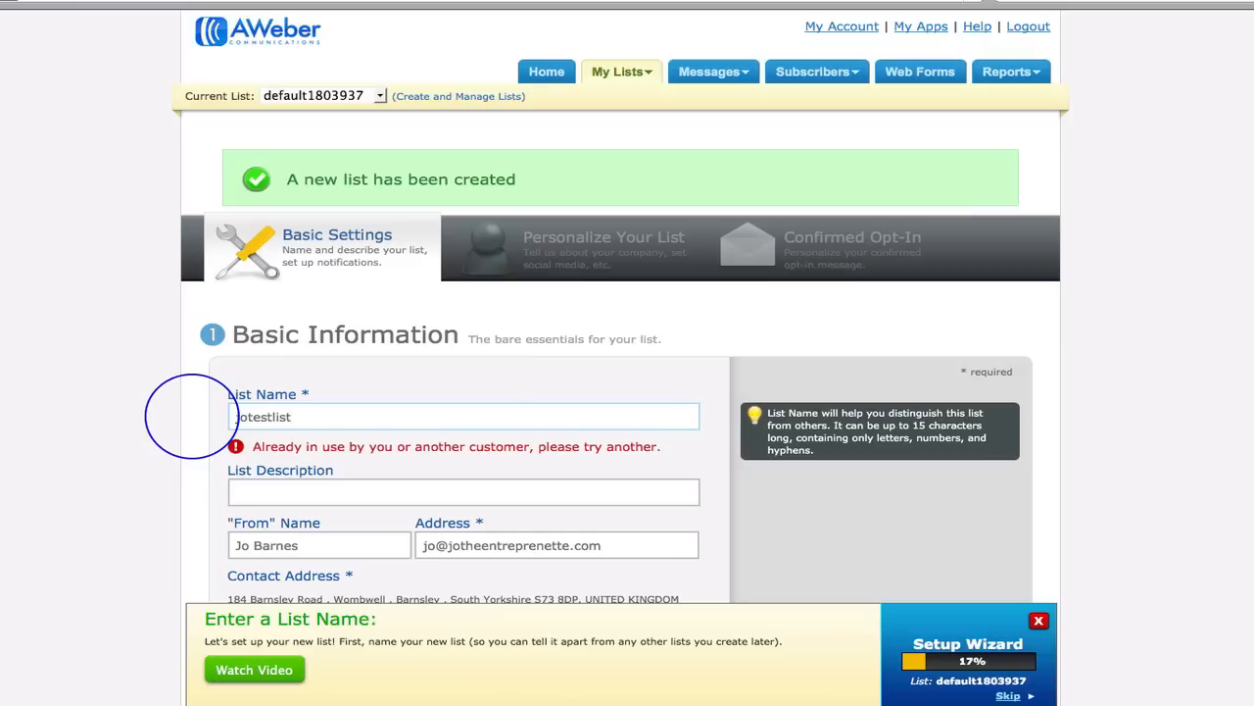
type("1")
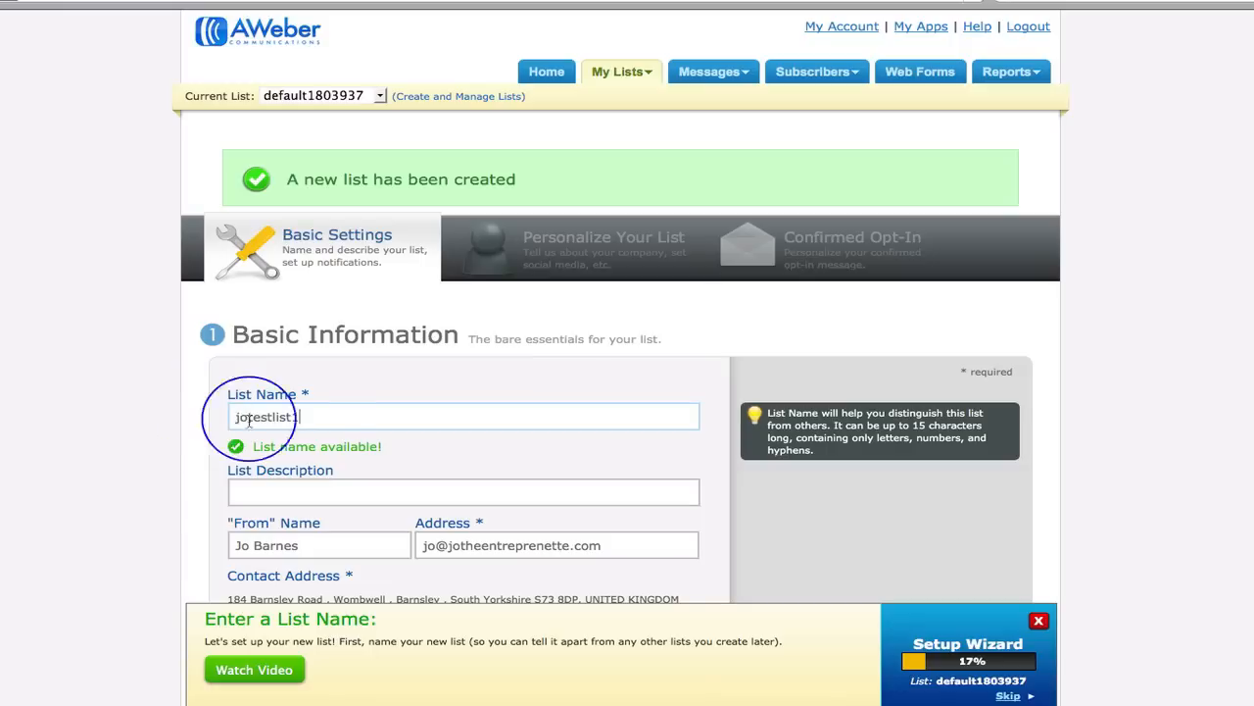
Enter "Test List for Video series" as the list description
left_click(263, 487)
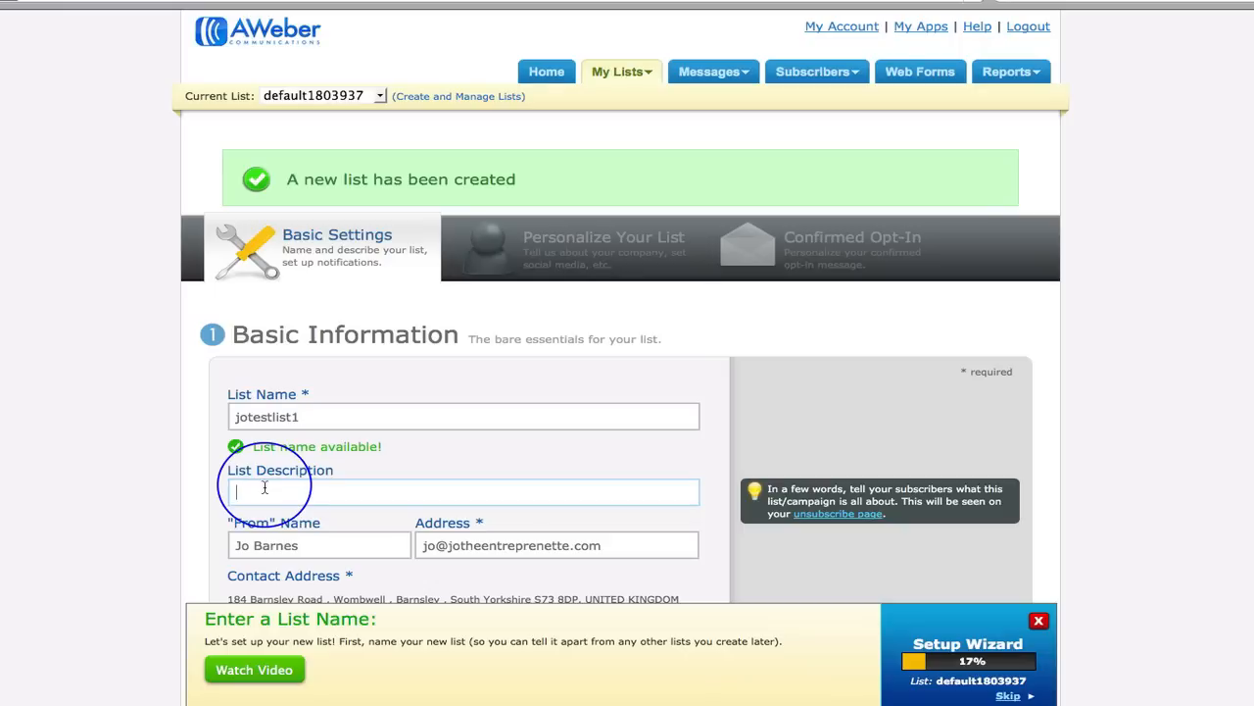
scroll(532, 344, "down", 4)
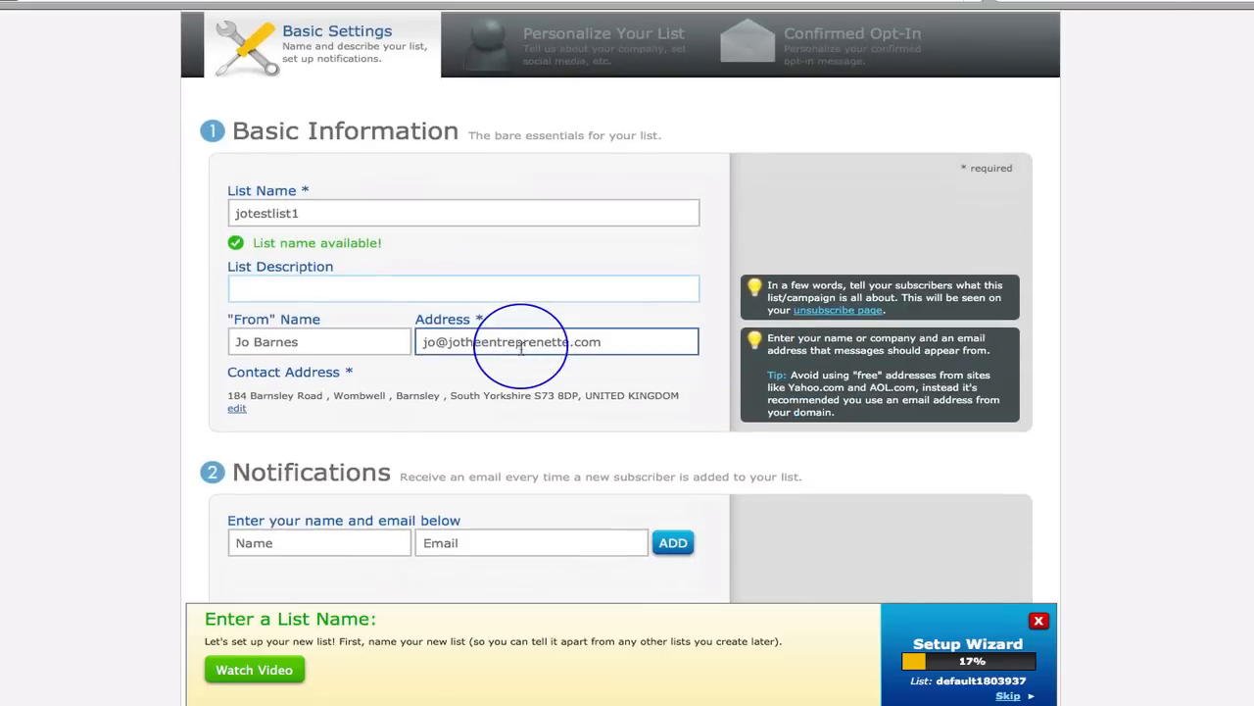
type("Test ")
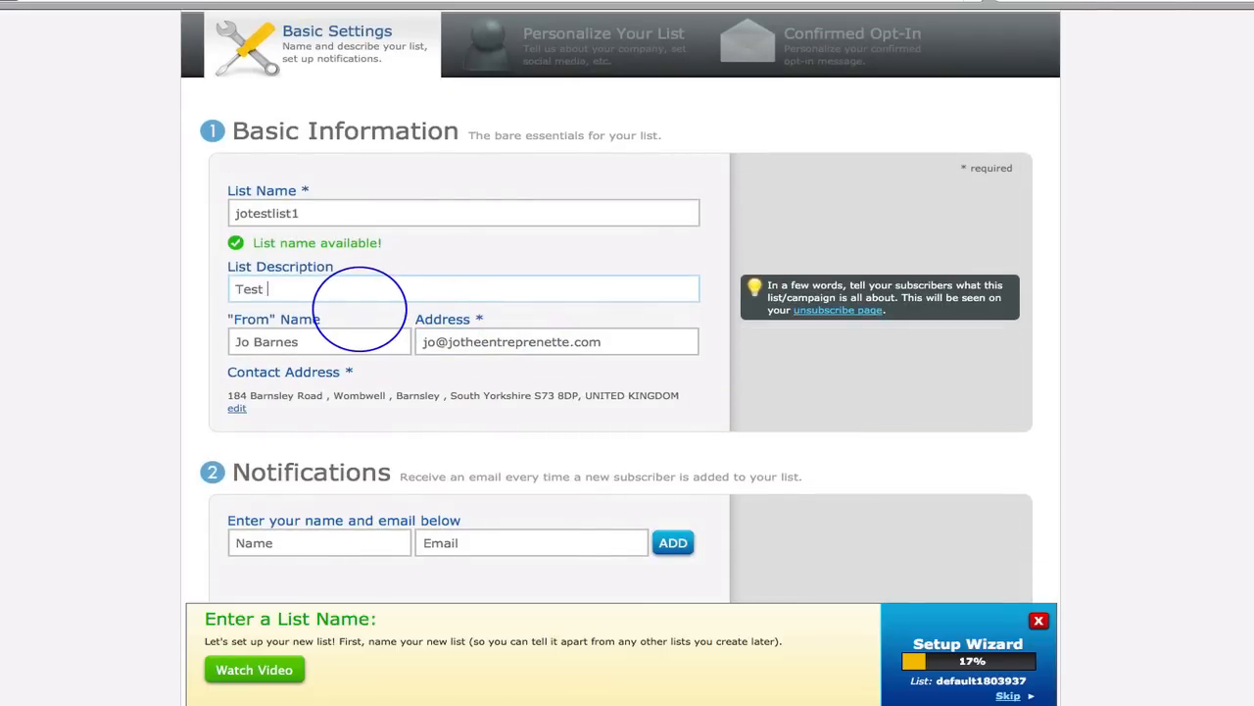
type("List for Video series")
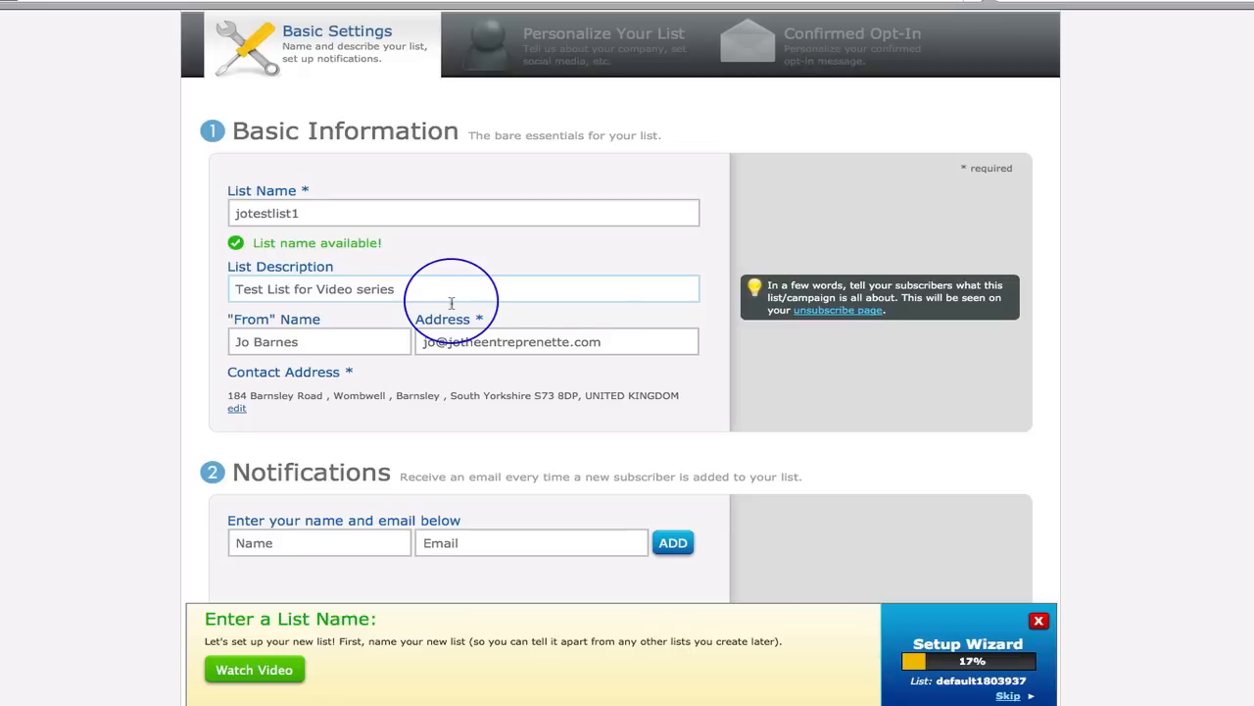
Save the list's basic settings, keeping the existing sender and contact details and adding no notification recipient
left_click(474, 341)
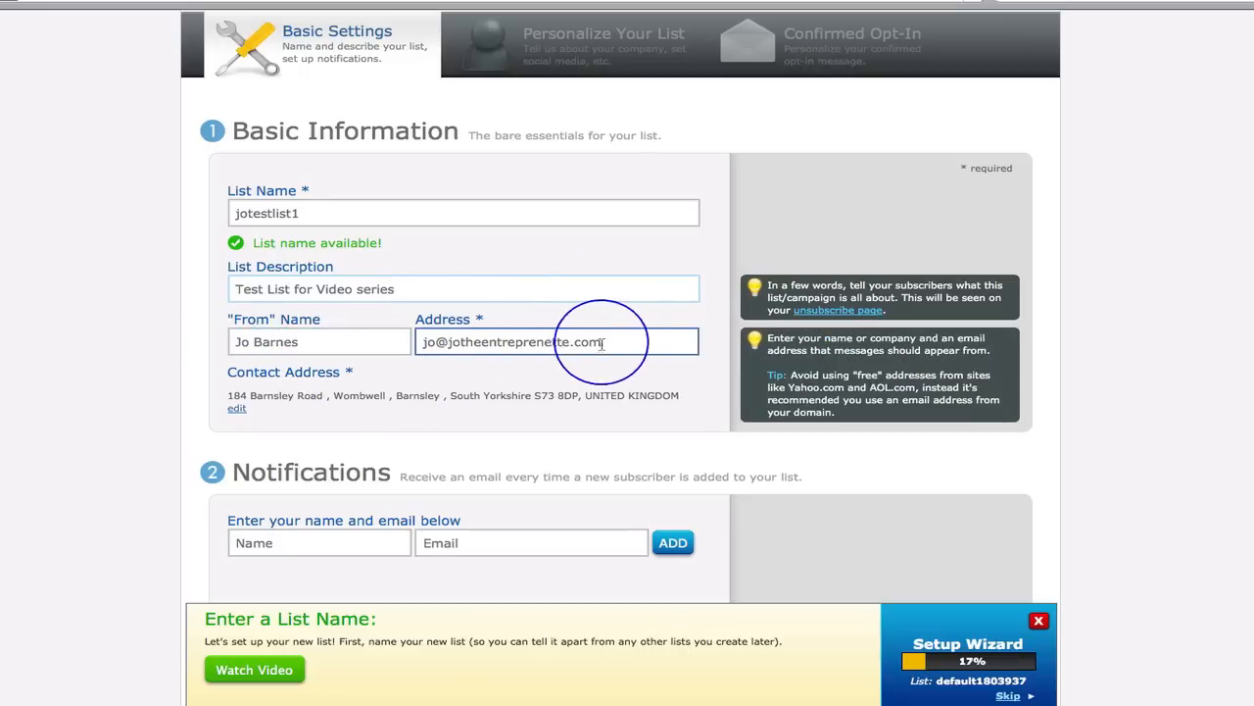
scroll(555, 348, "down", 3)
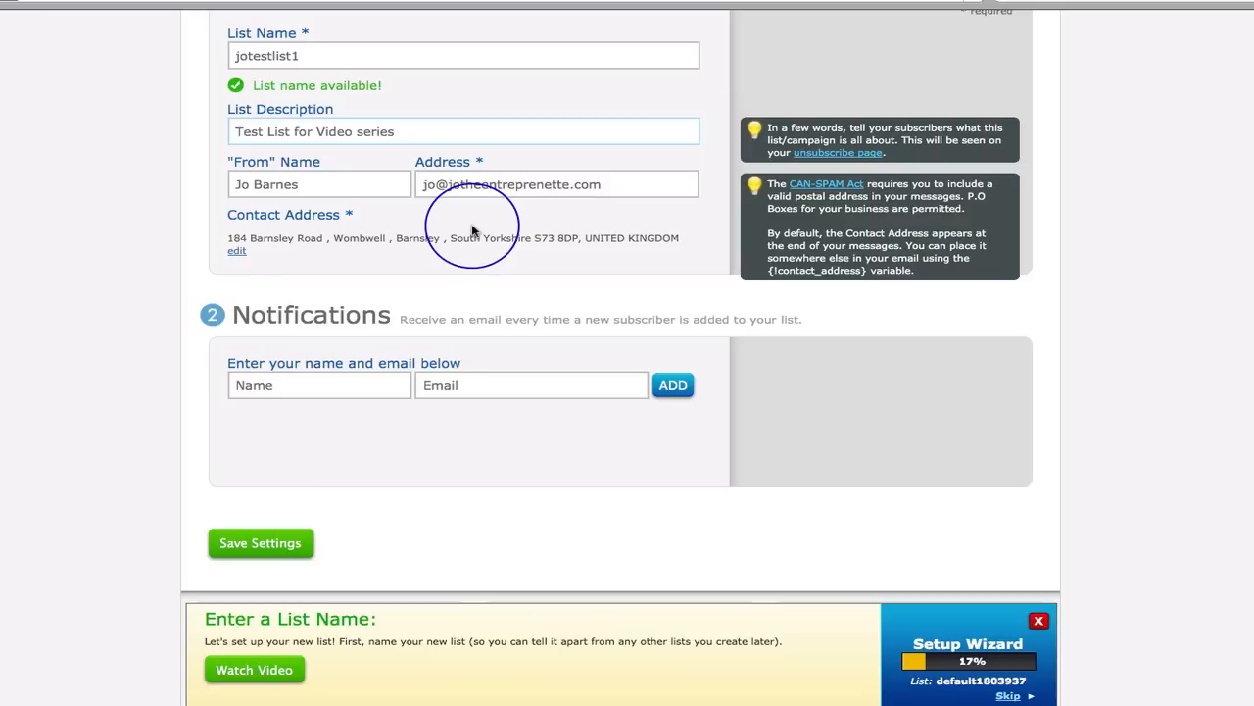
scroll(633, 272, "down", 3)
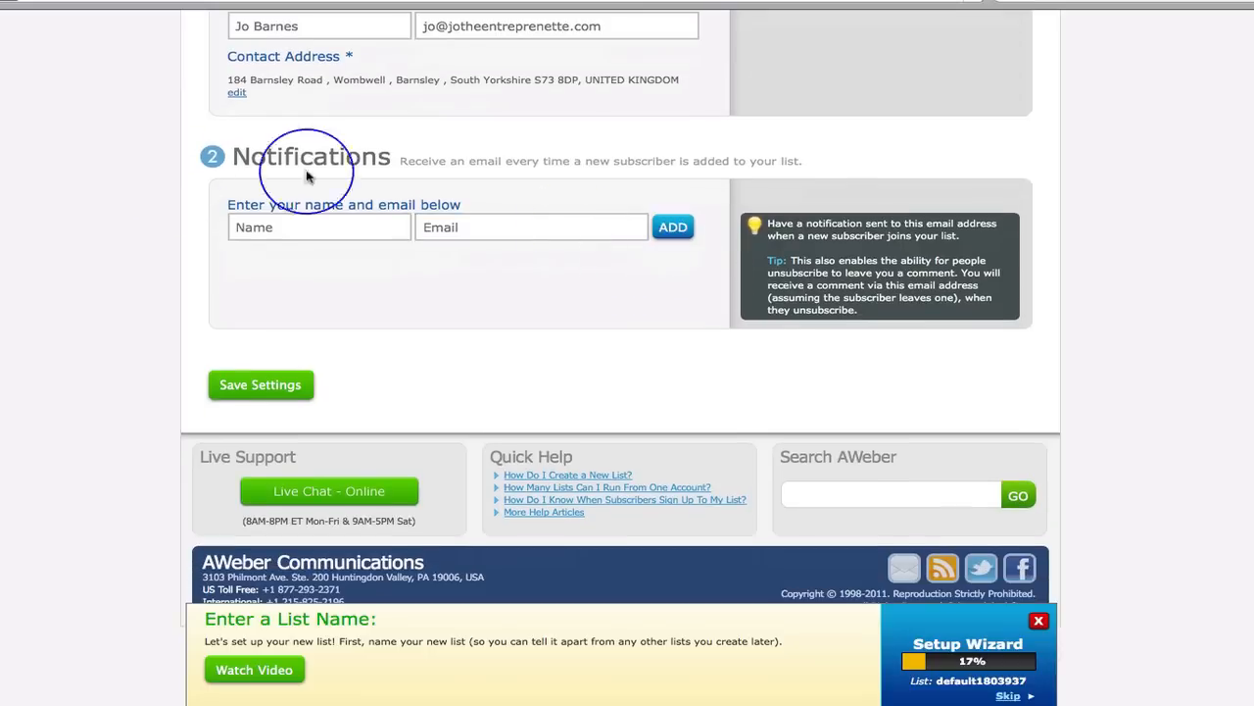
left_click(465, 228)
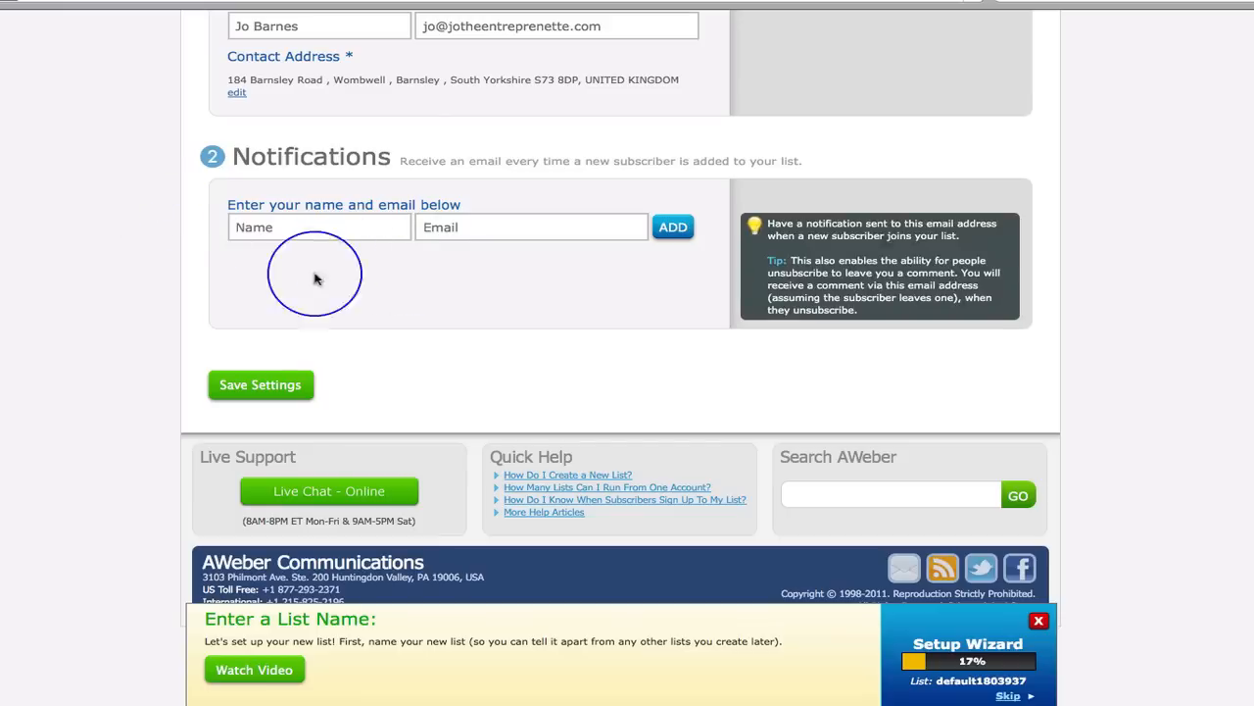
left_click(252, 386)
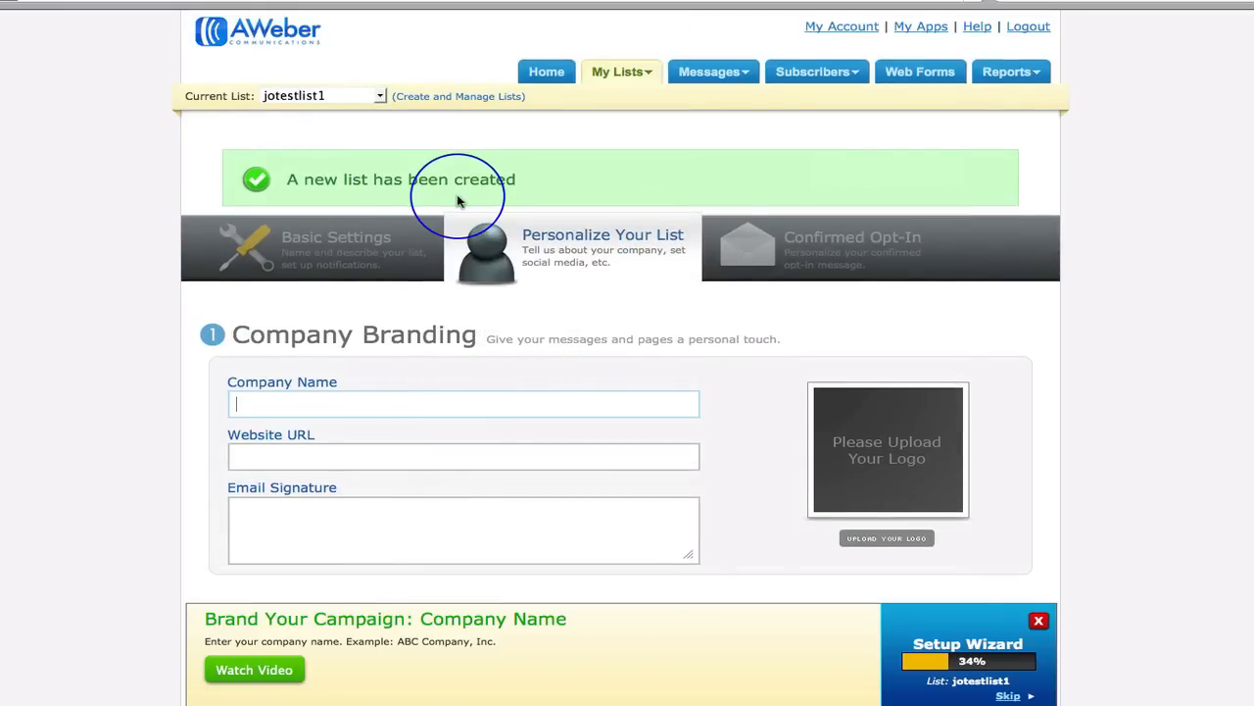
Review the company branding, social media and text snippet options, and save the personalization settings without filling them in
scroll(434, 311, "down", 1)
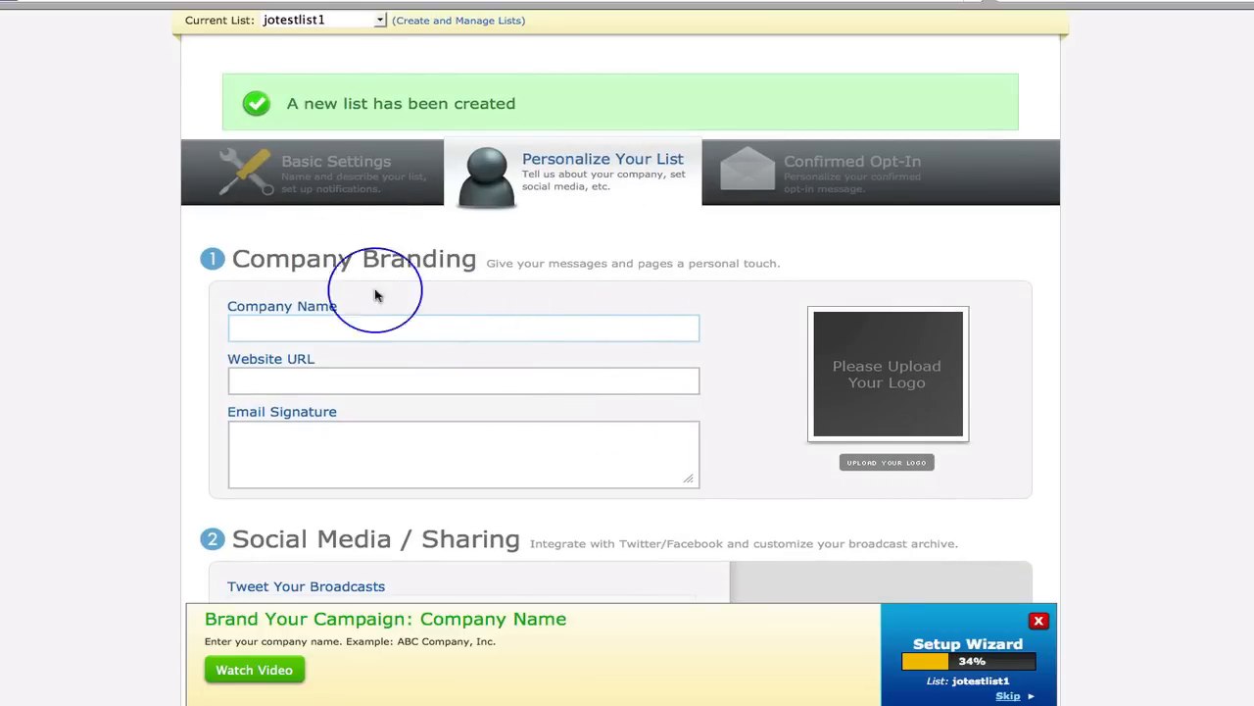
scroll(519, 317, "down", 1)
scroll(519, 317, "down", 2)
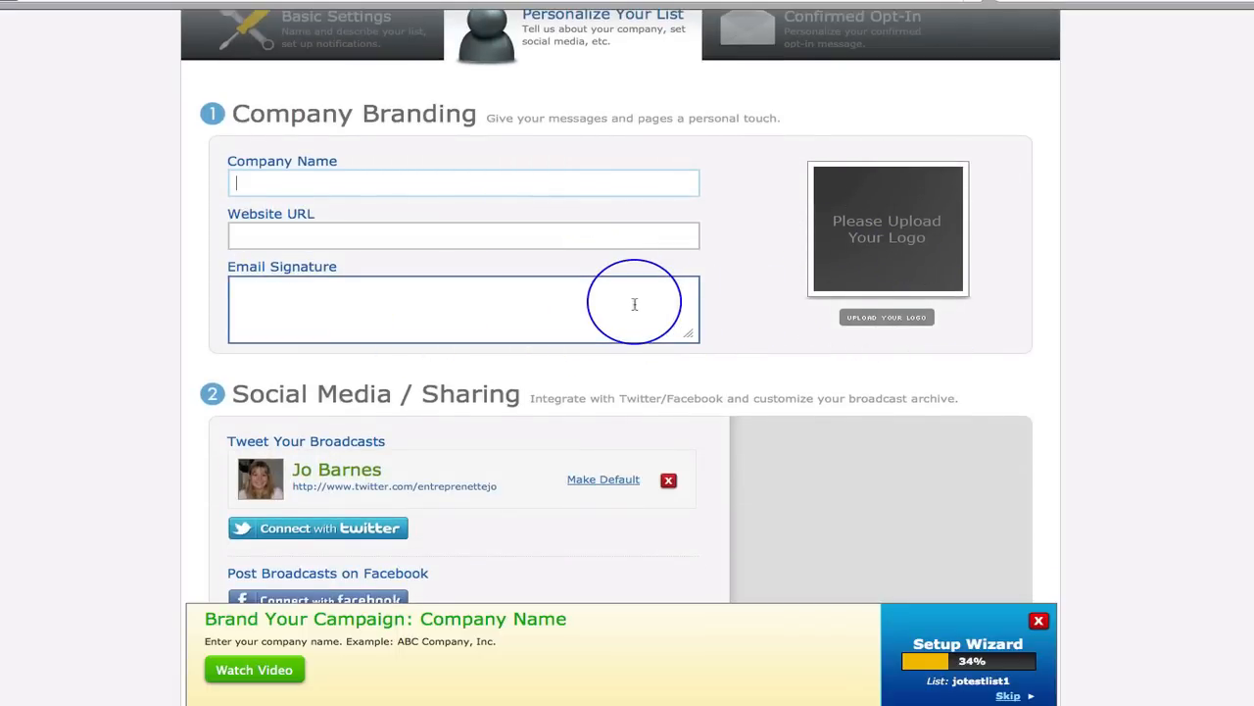
scroll(636, 299, "down", 3)
scroll(714, 207, "up", 5)
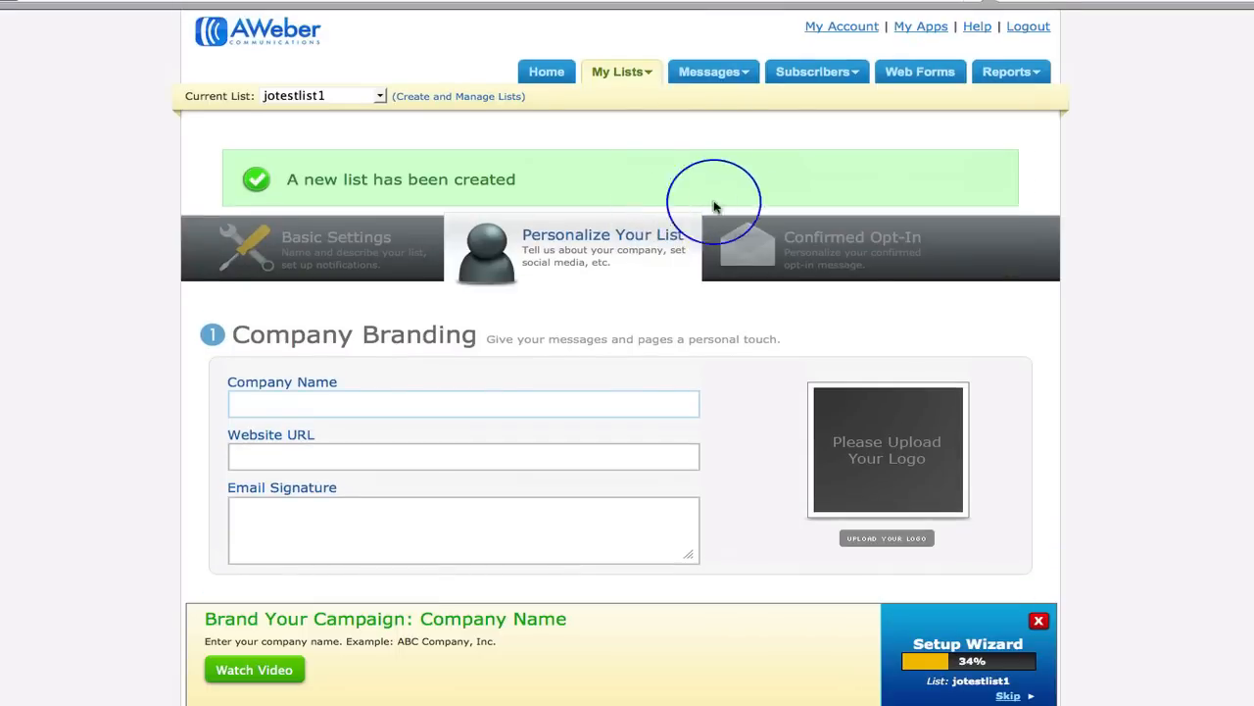
scroll(534, 353, "down", 4)
scroll(534, 353, "down", 2)
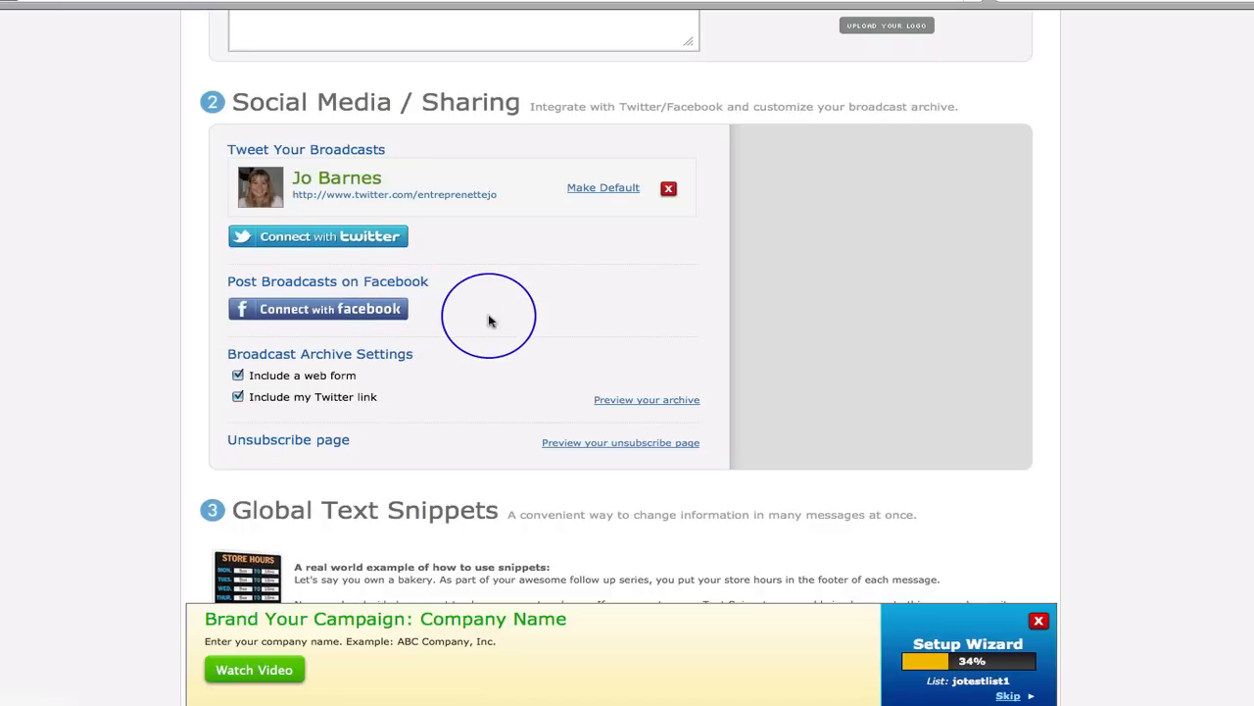
scroll(494, 321, "down", 5)
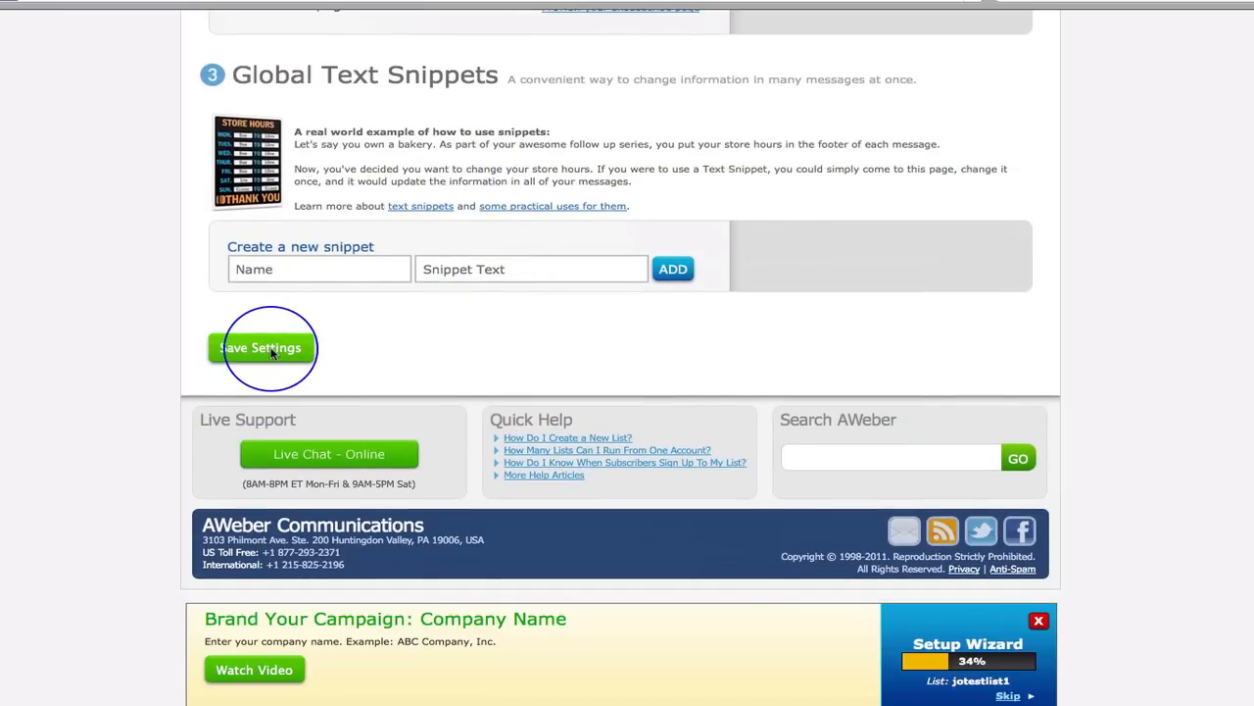
left_click(270, 350)
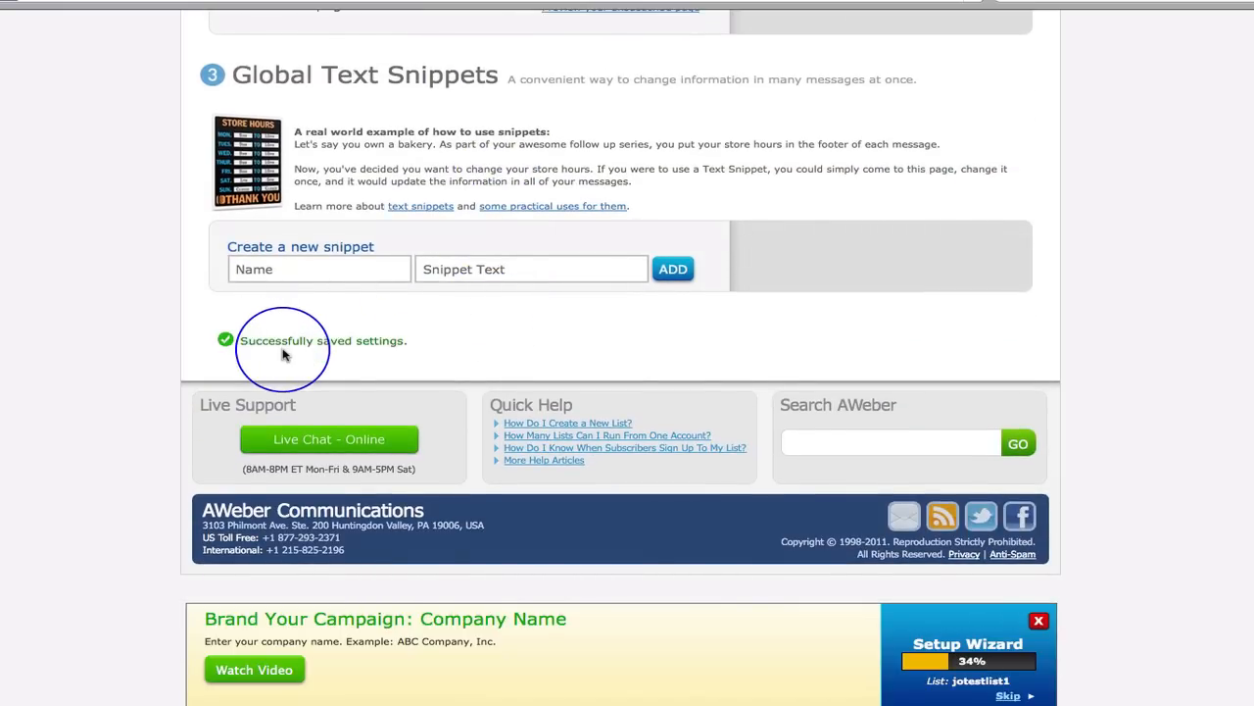
Recheck the personalization options and open the list's Confirmed Opt-In settings
scroll(284, 355, "up", 5)
scroll(603, 371, "up", 4)
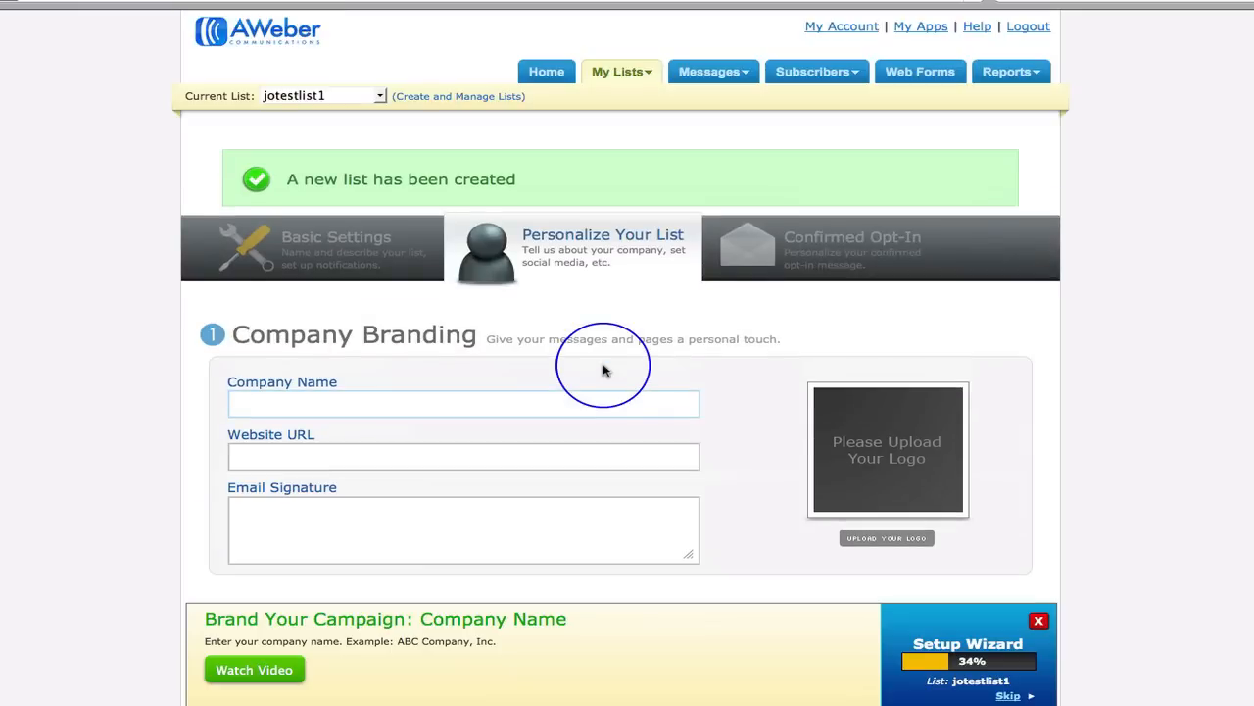
scroll(604, 371, "down", 5)
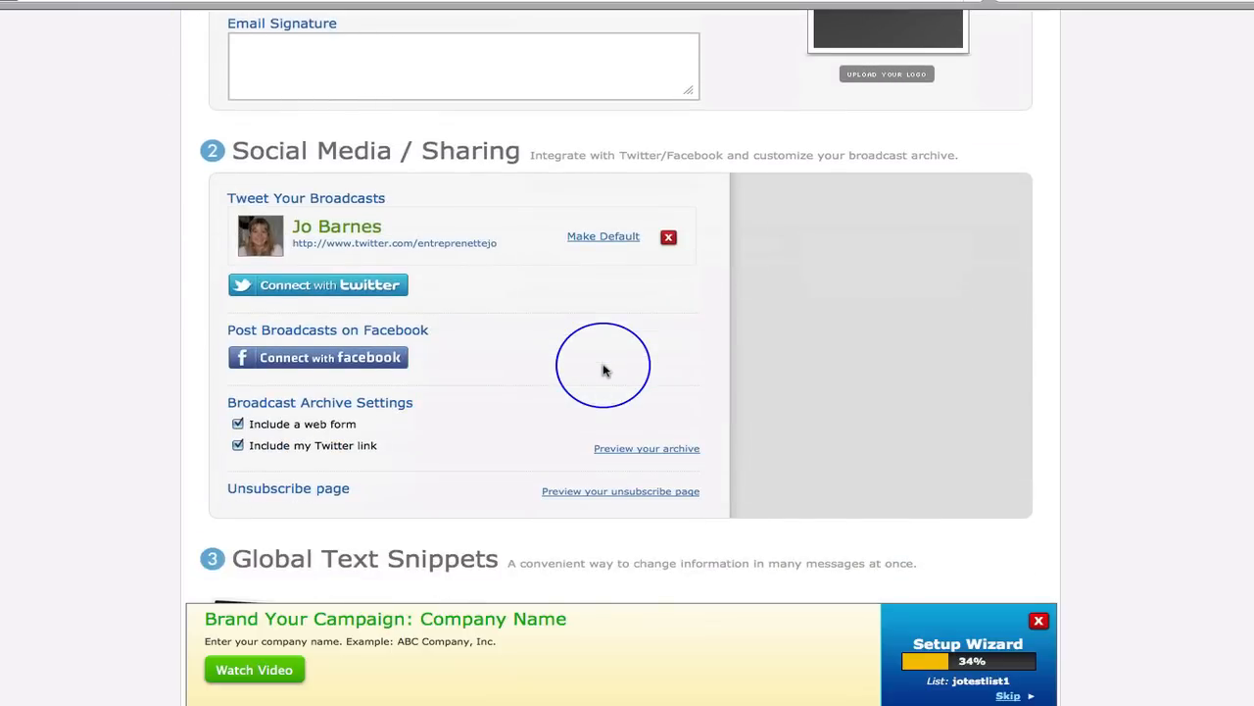
scroll(604, 370, "down", 4)
scroll(604, 371, "up", 1)
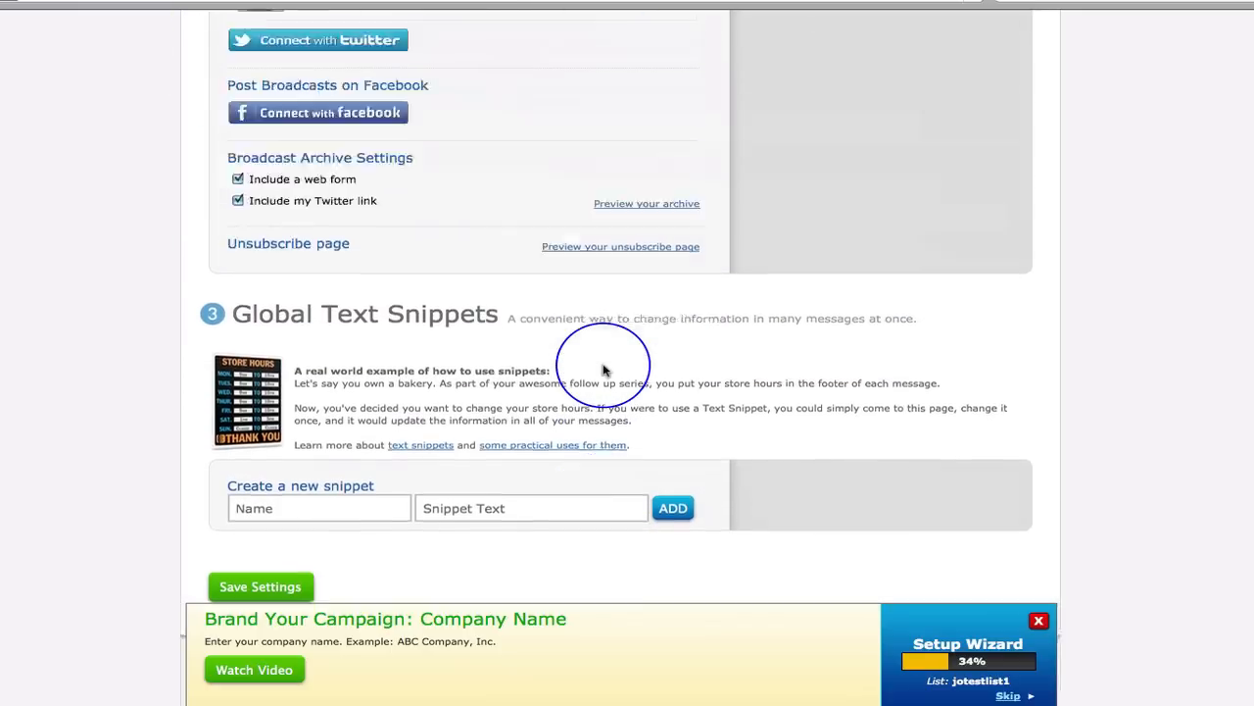
scroll(604, 371, "up", 10)
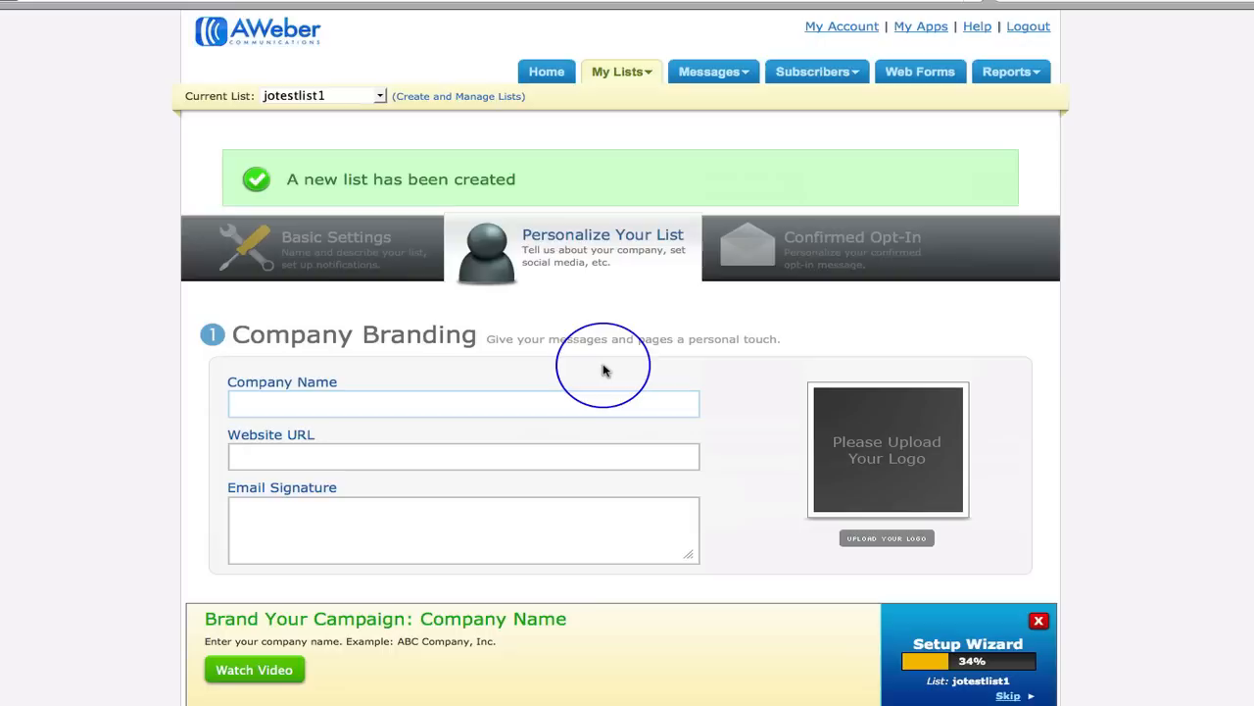
left_click(764, 241)
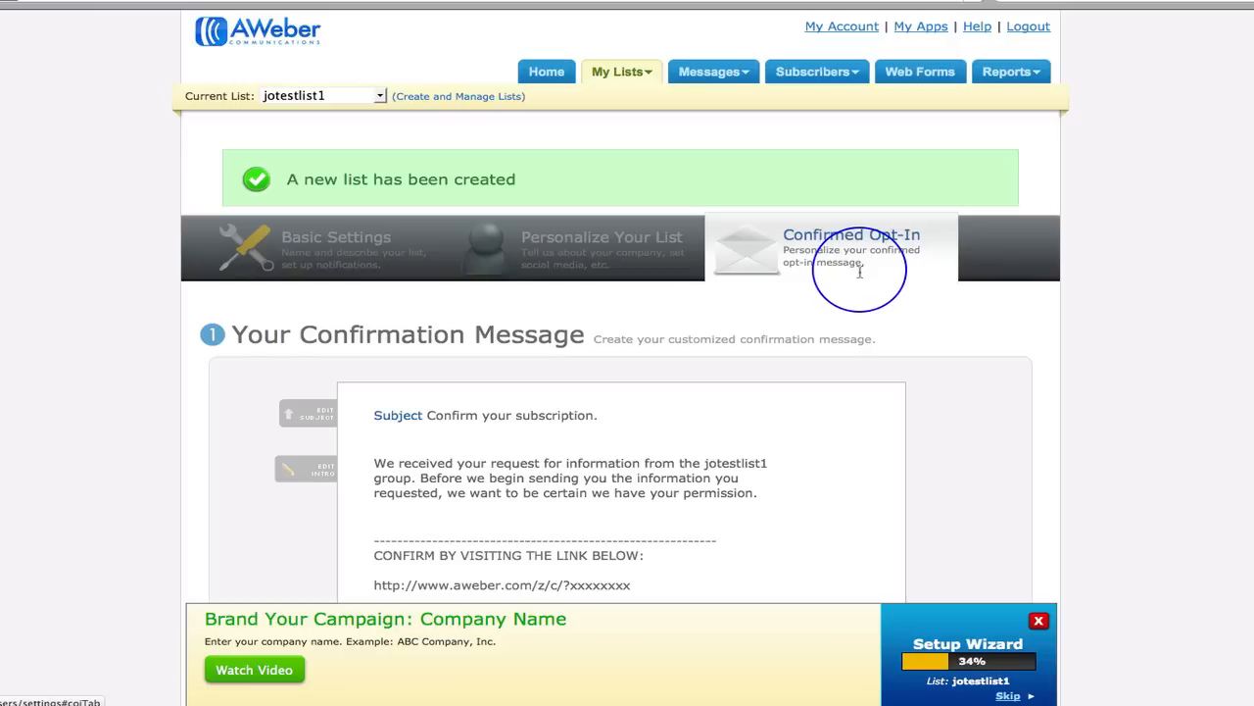
Examine the confirmation message, the opt-in requirement for web forms and the success page options
scroll(860, 271, "down", 8)
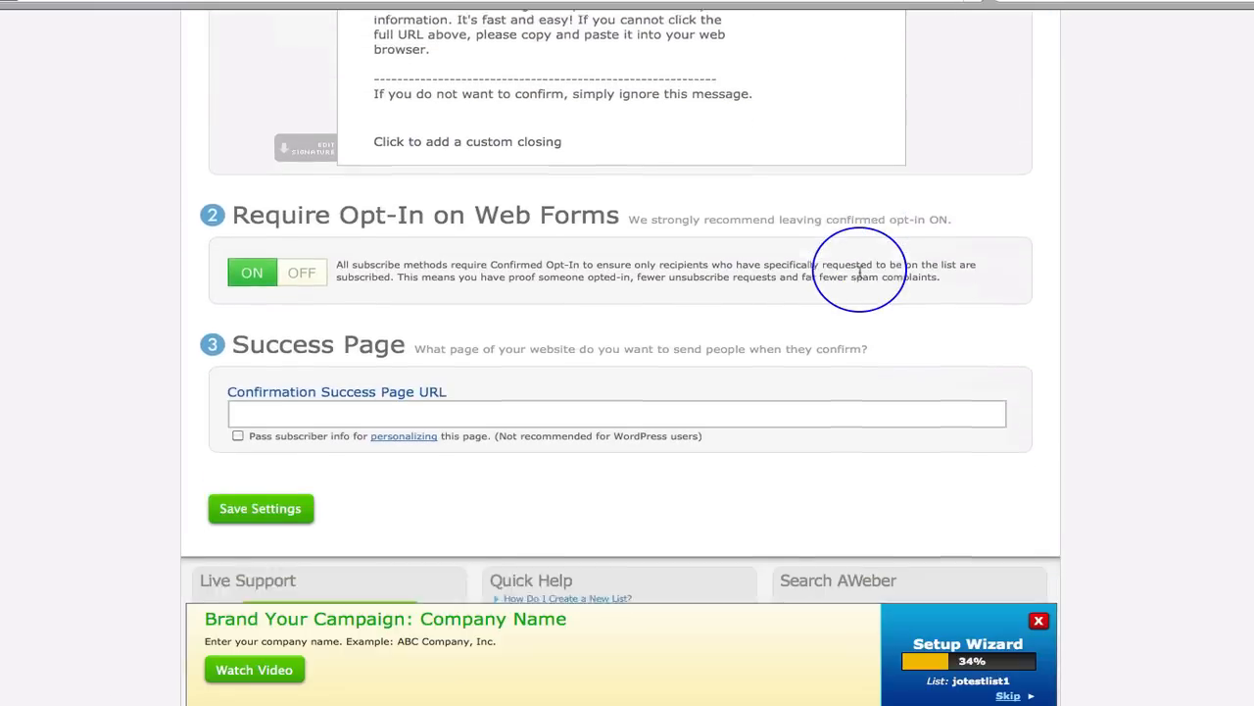
scroll(860, 272, "up", 1)
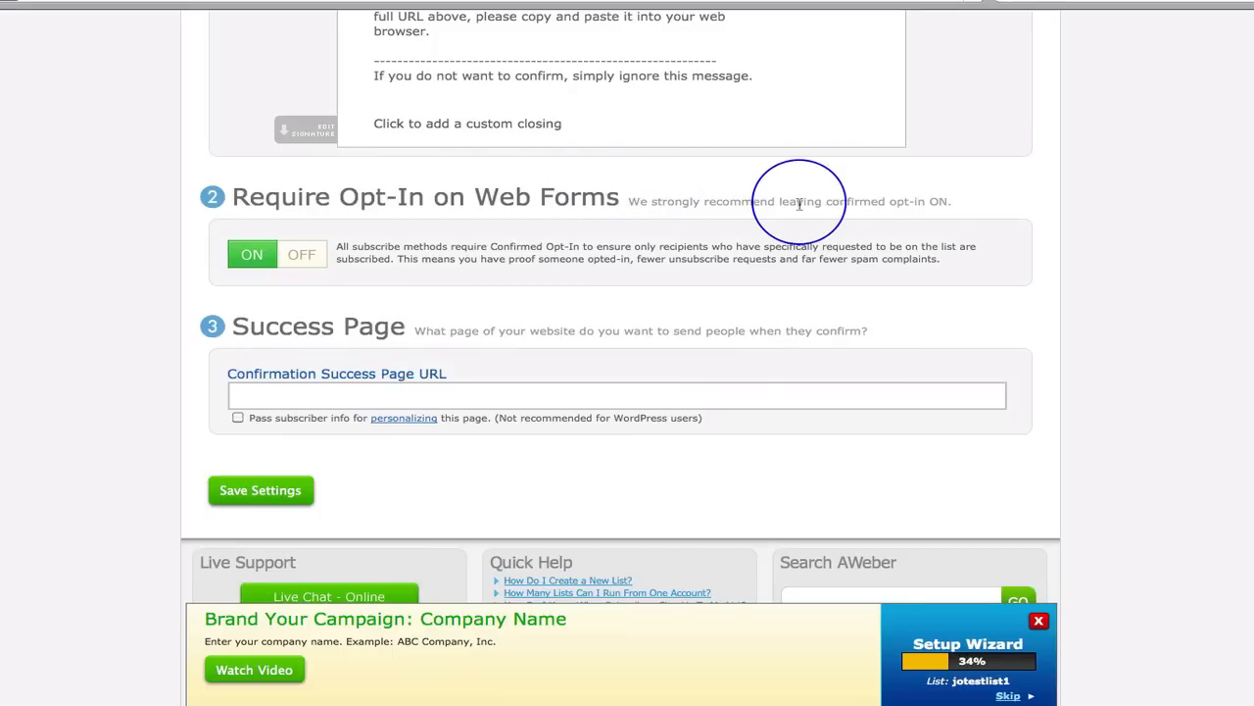
scroll(800, 204, "up", 5)
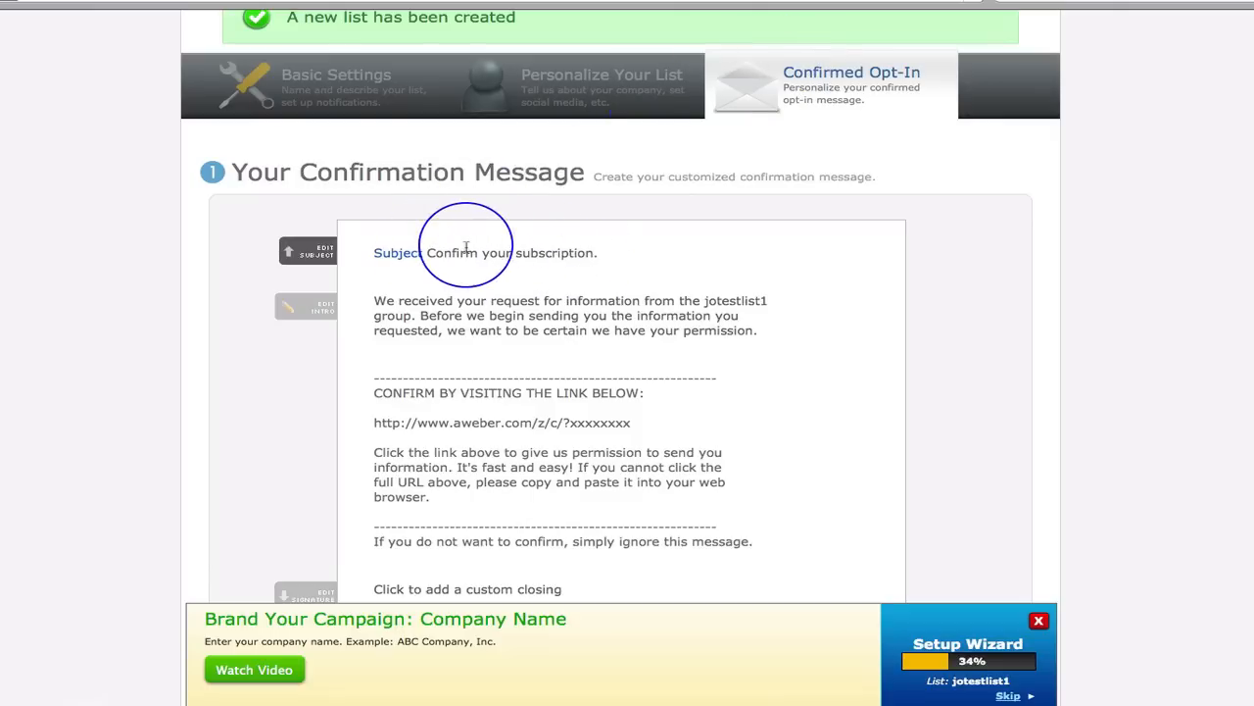
Open the confirmation message's subject, intro and signature for editing in turn and examine their customization options
left_click(305, 251)
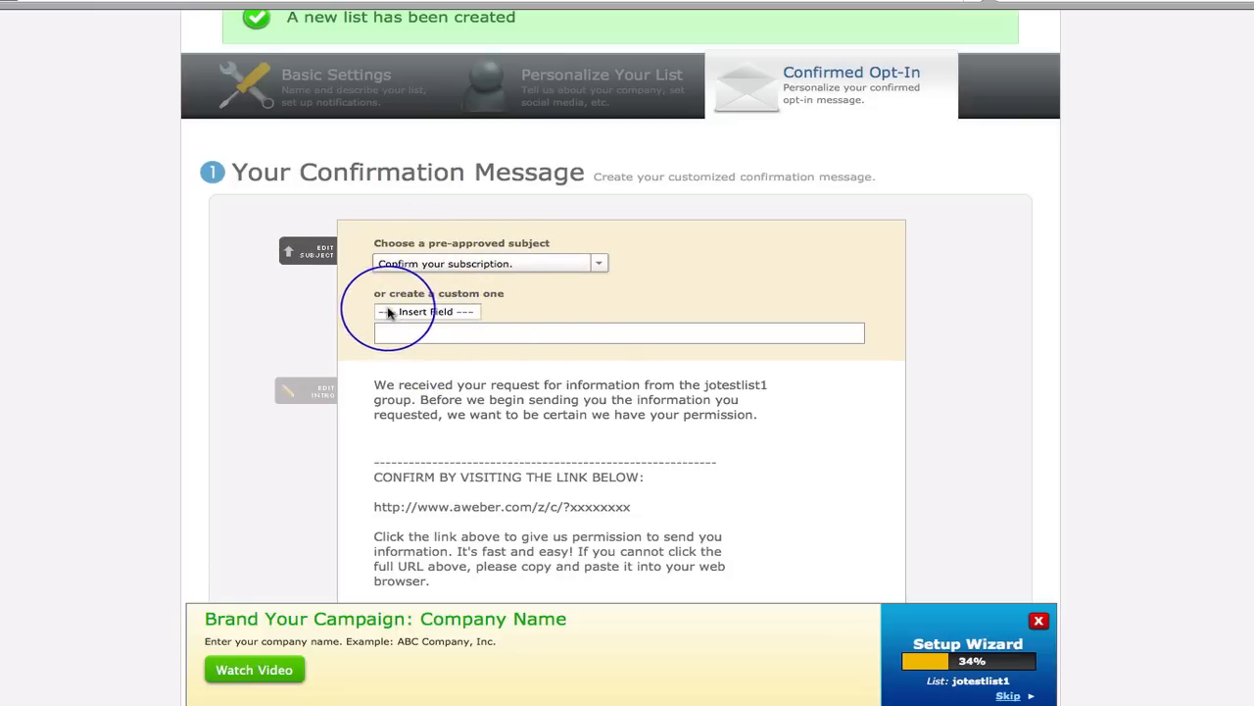
left_click(422, 333)
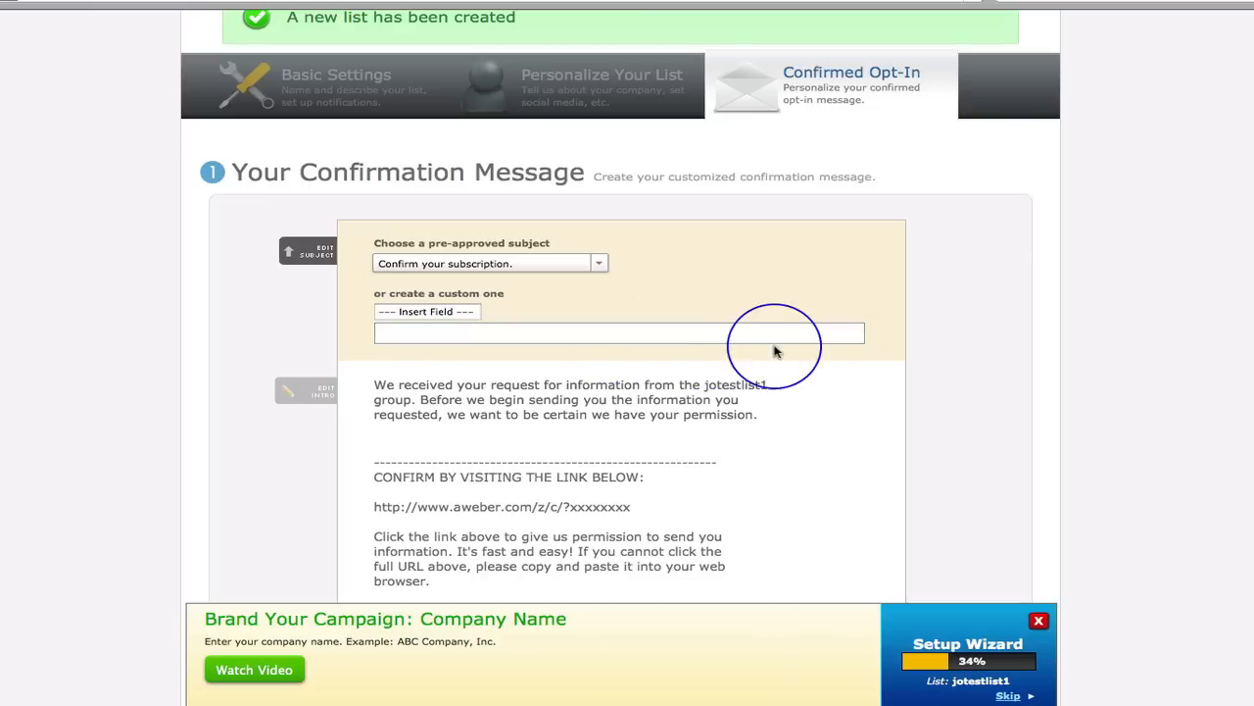
scroll(811, 333, "down", 3)
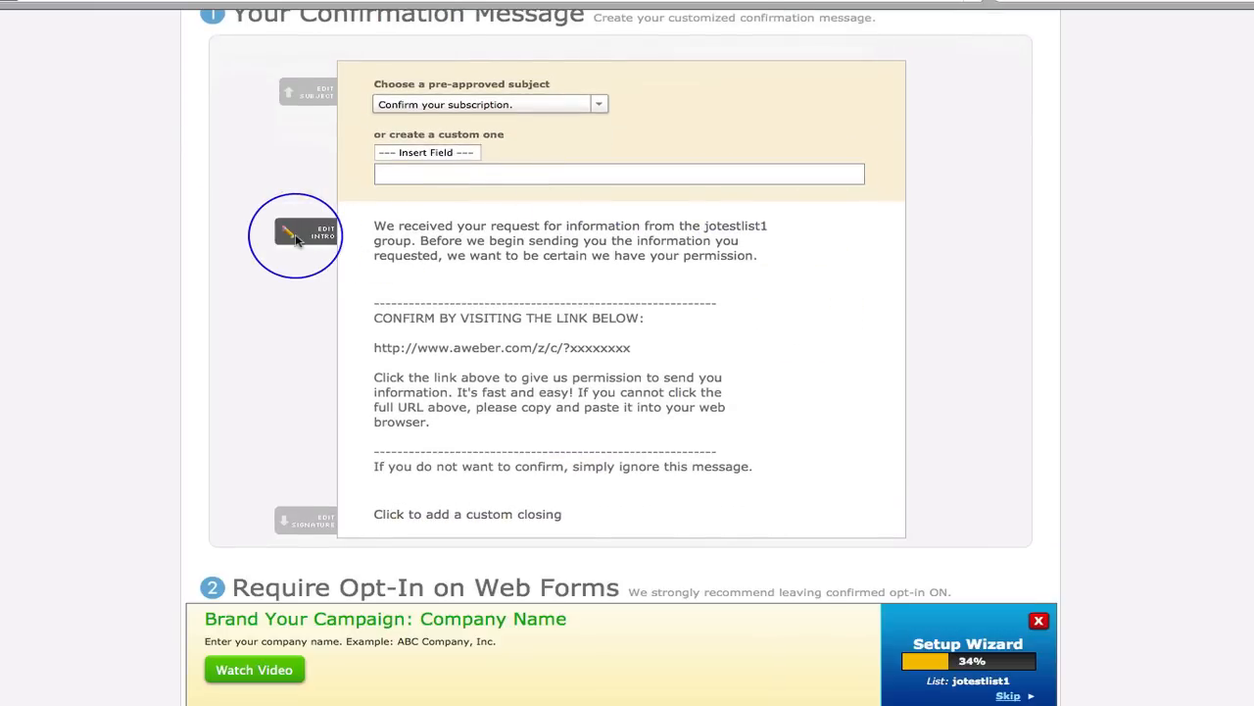
left_click(296, 240)
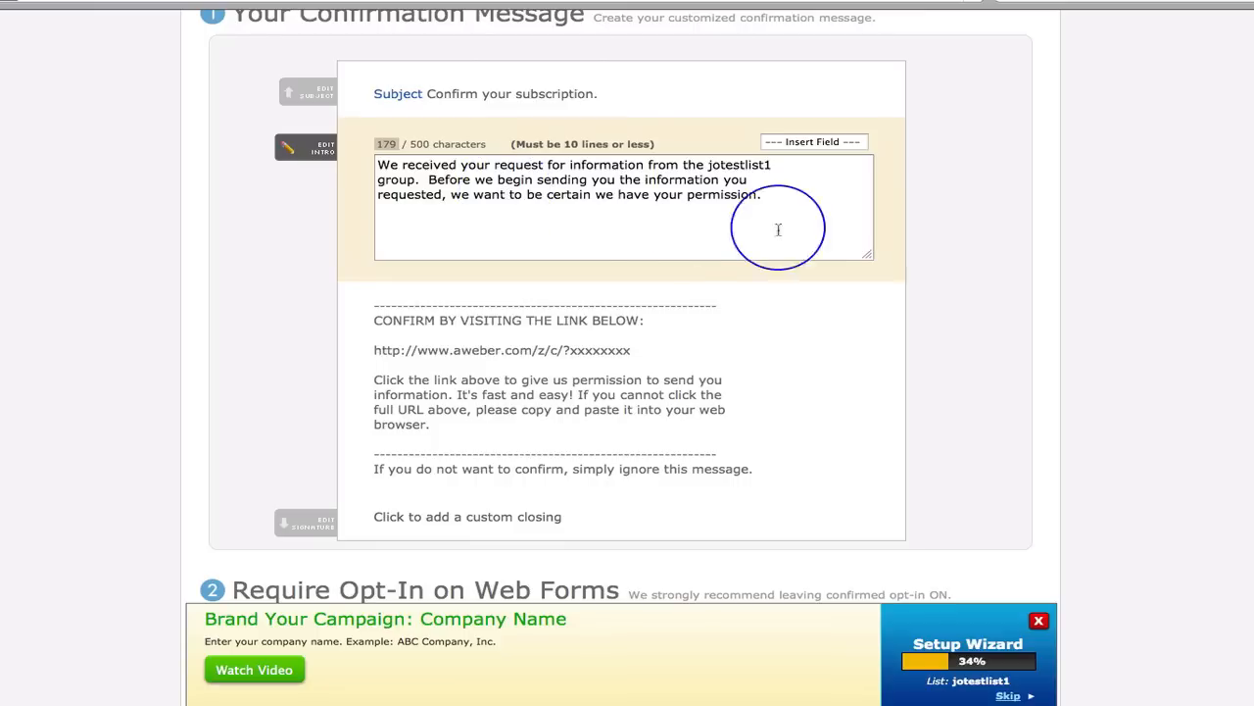
scroll(480, 451, "down", 3)
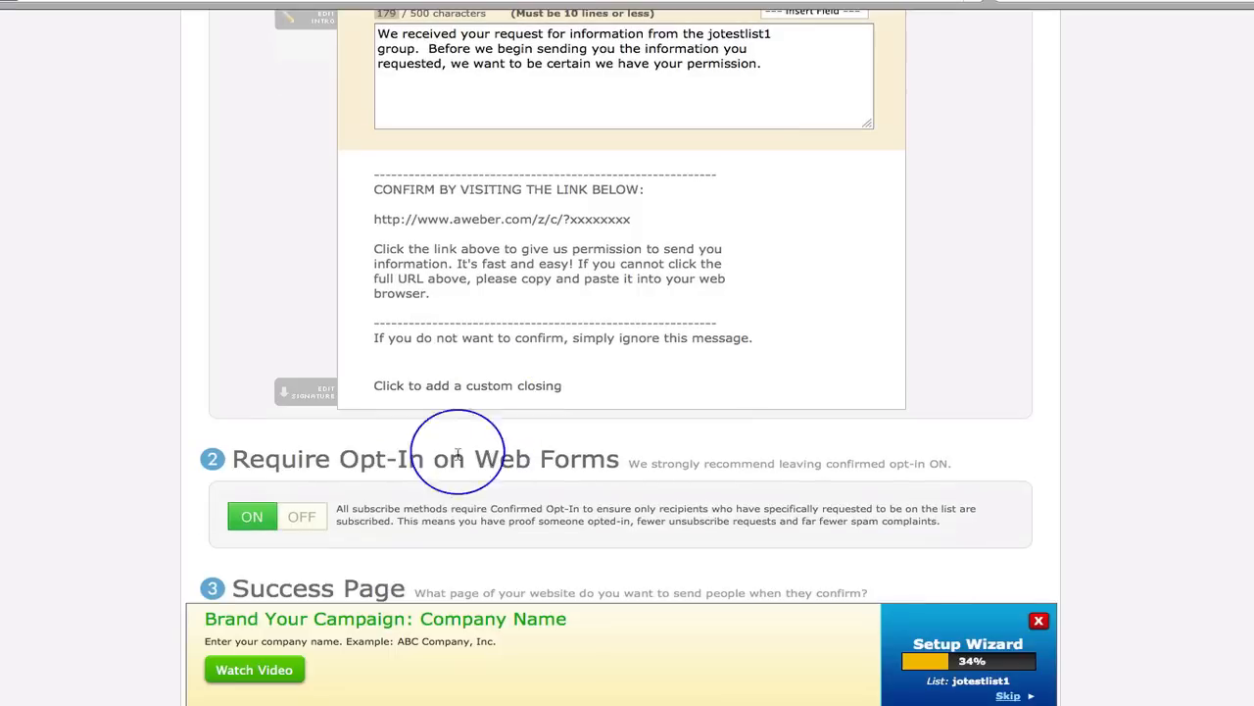
left_click(312, 390)
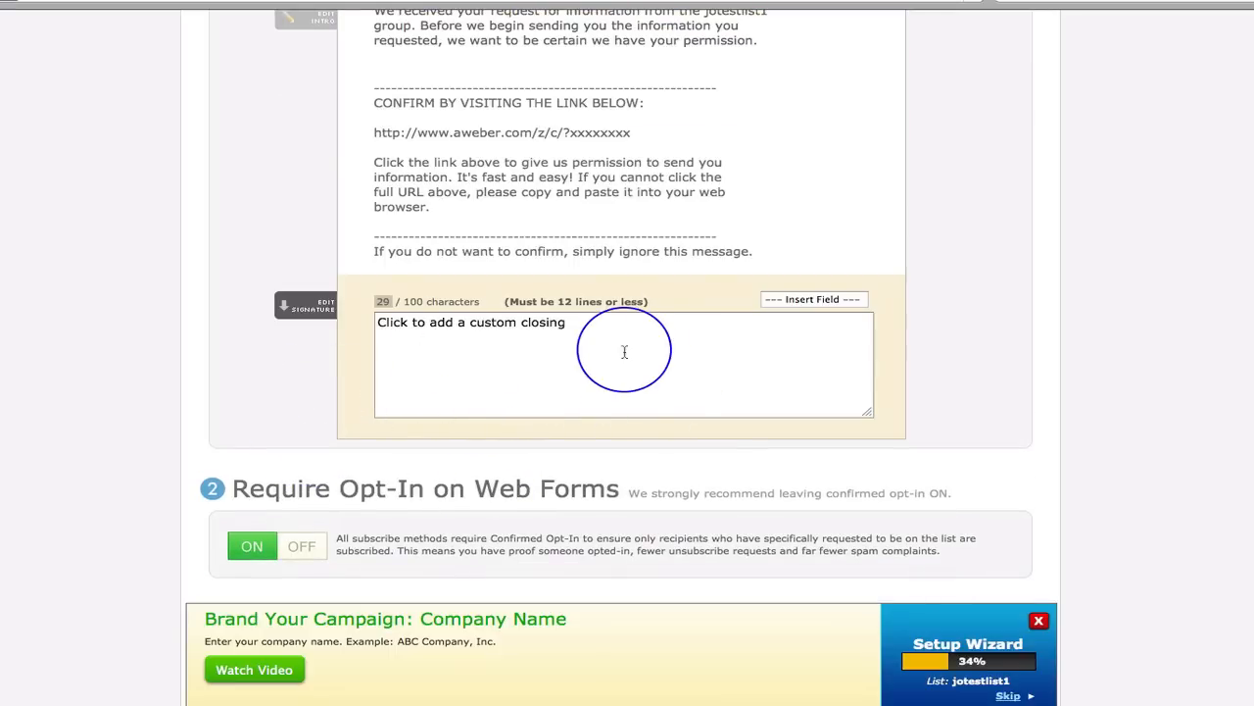
scroll(624, 353, "up", 7)
scroll(624, 353, "down", 6)
scroll(624, 353, "down", 1)
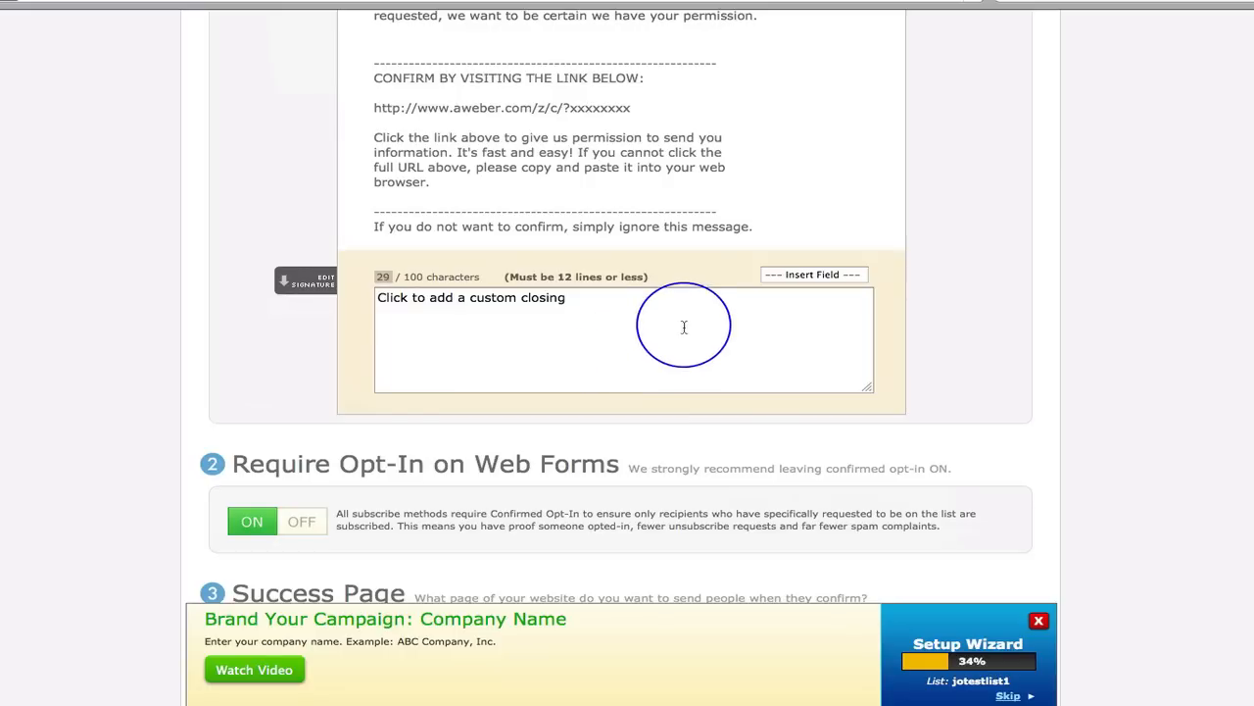
scroll(680, 321, "up", 4)
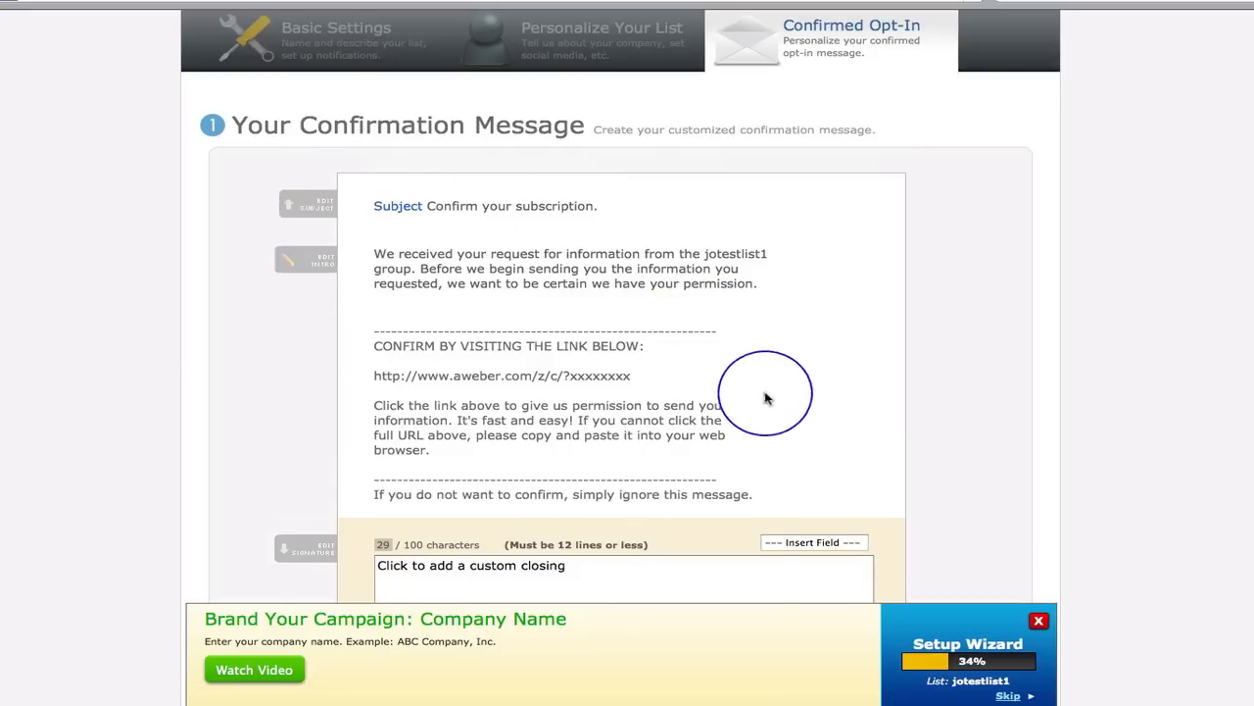
Save the confirmed opt-in settings with opt-in required on web forms and the confirmation success page URL left empty
scroll(762, 462, "down", 4)
scroll(761, 467, "down", 3)
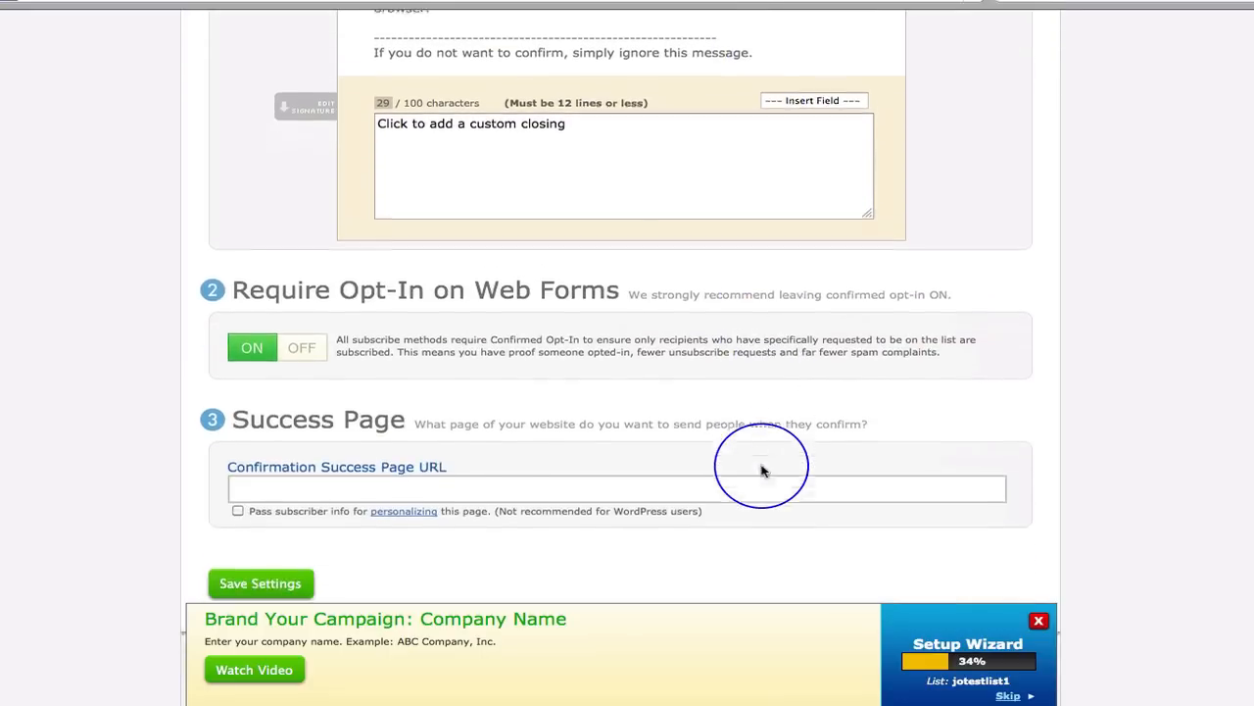
left_click(259, 414)
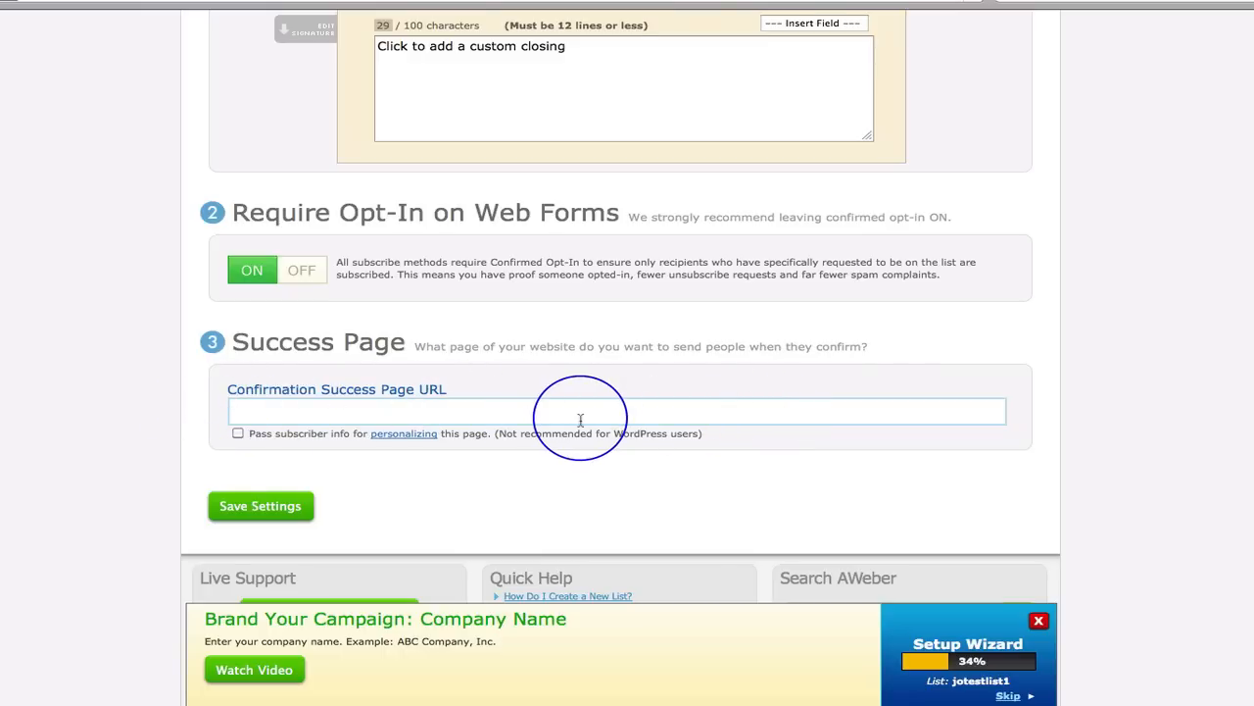
scroll(581, 419, "up", 10)
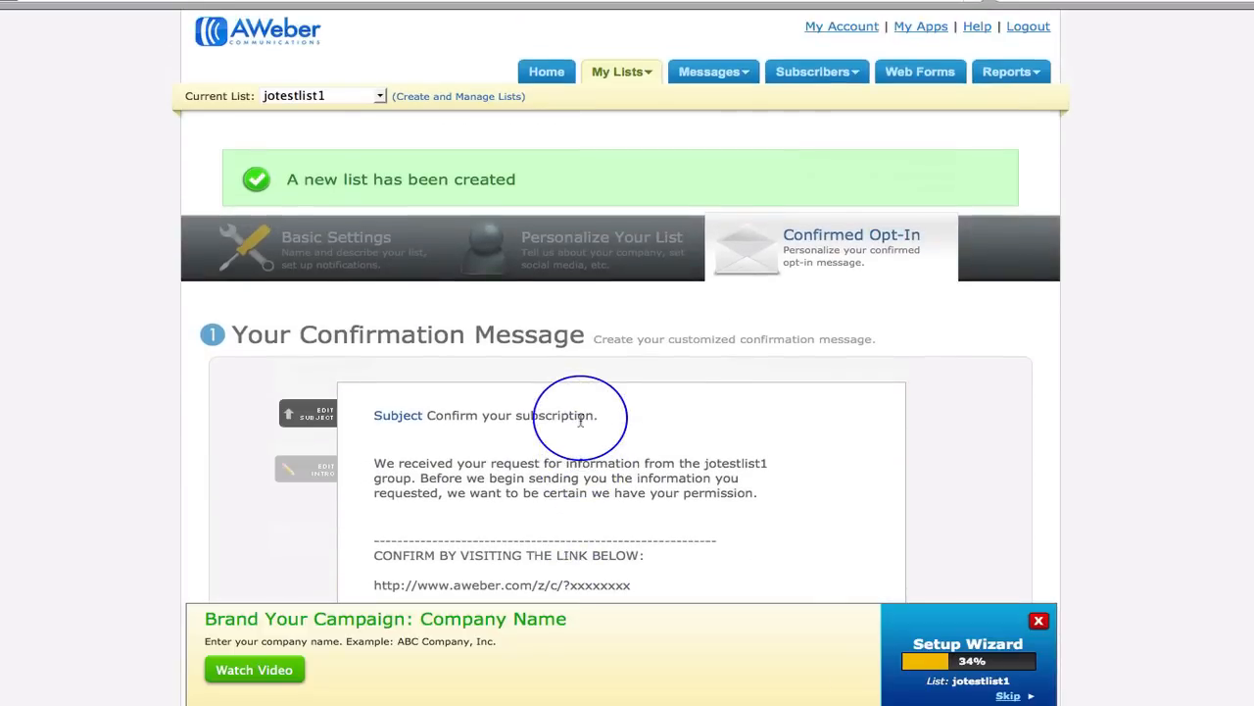
scroll(580, 419, "down", 5)
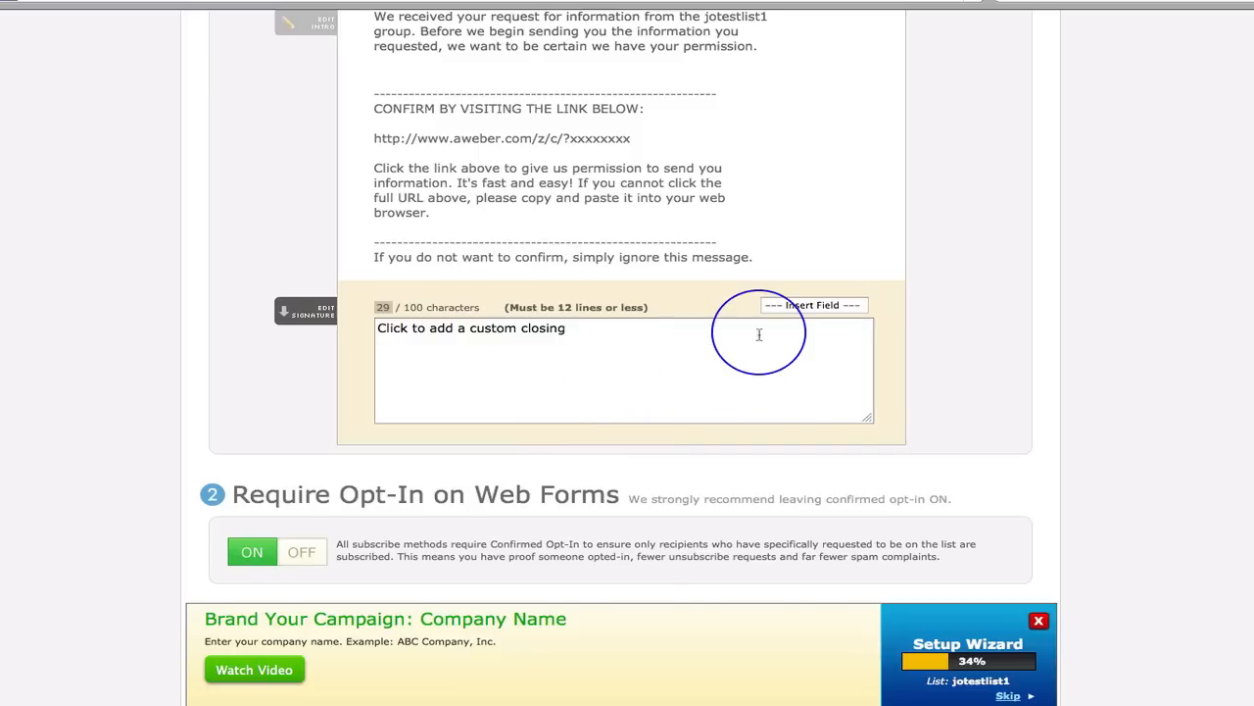
scroll(755, 327, "down", 3)
left_click(343, 377)
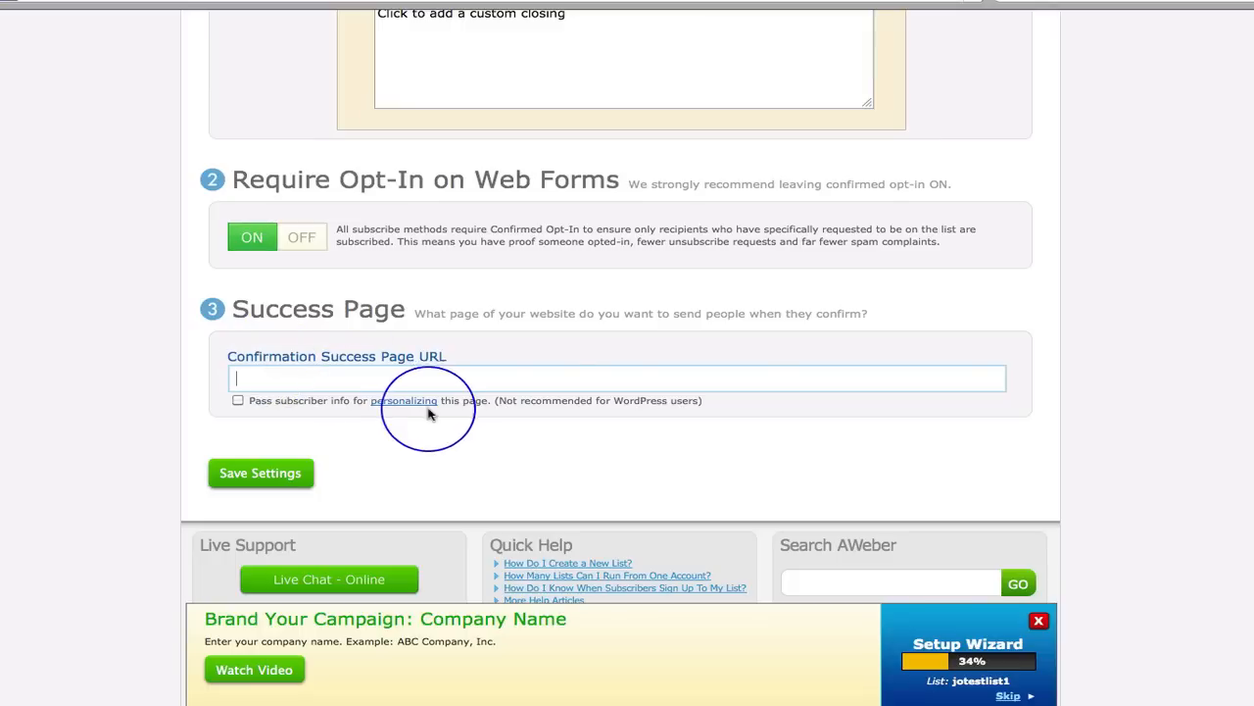
scroll(595, 401, "down", 3)
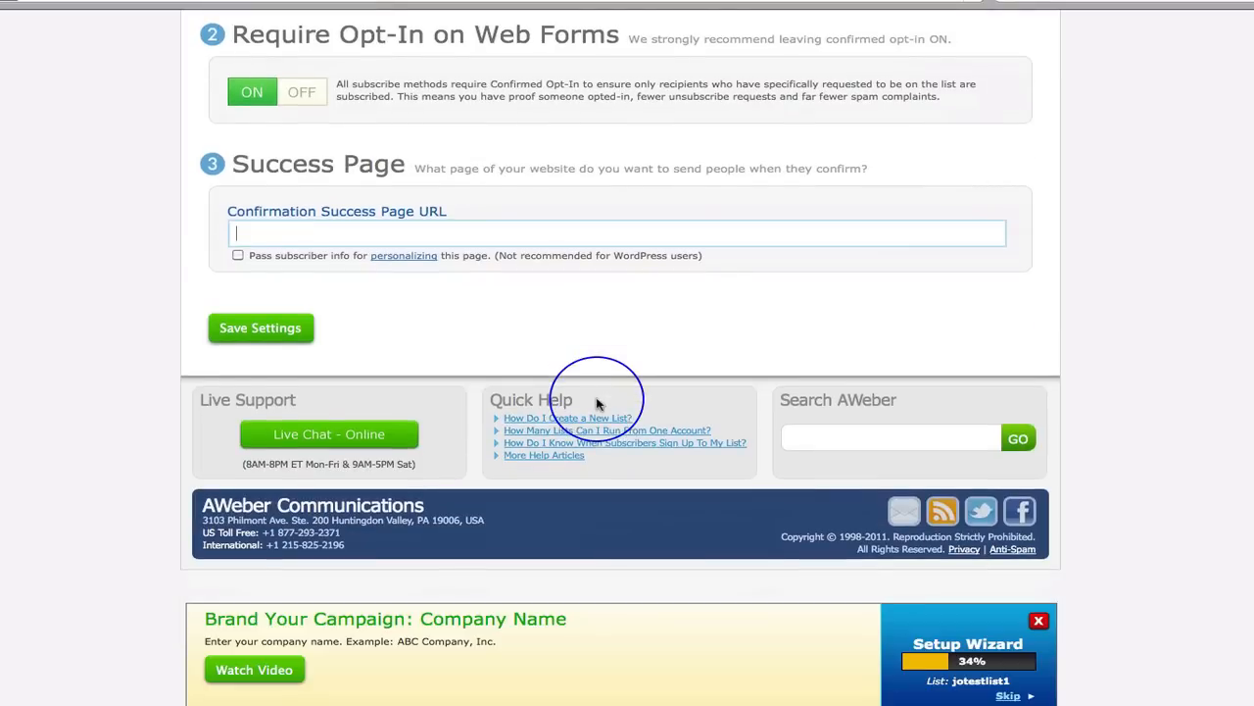
left_click(254, 330)
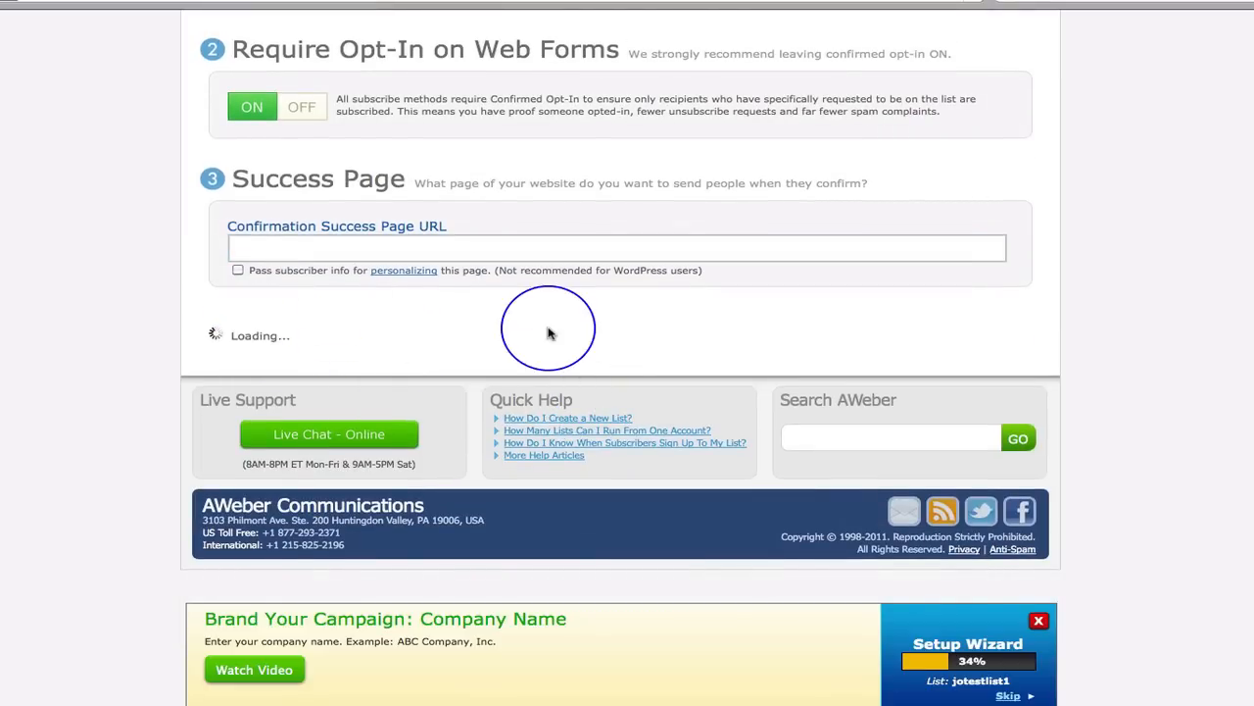
Open the list's follow-up messages and start a new follow-up message
scroll(549, 334, "up", 4)
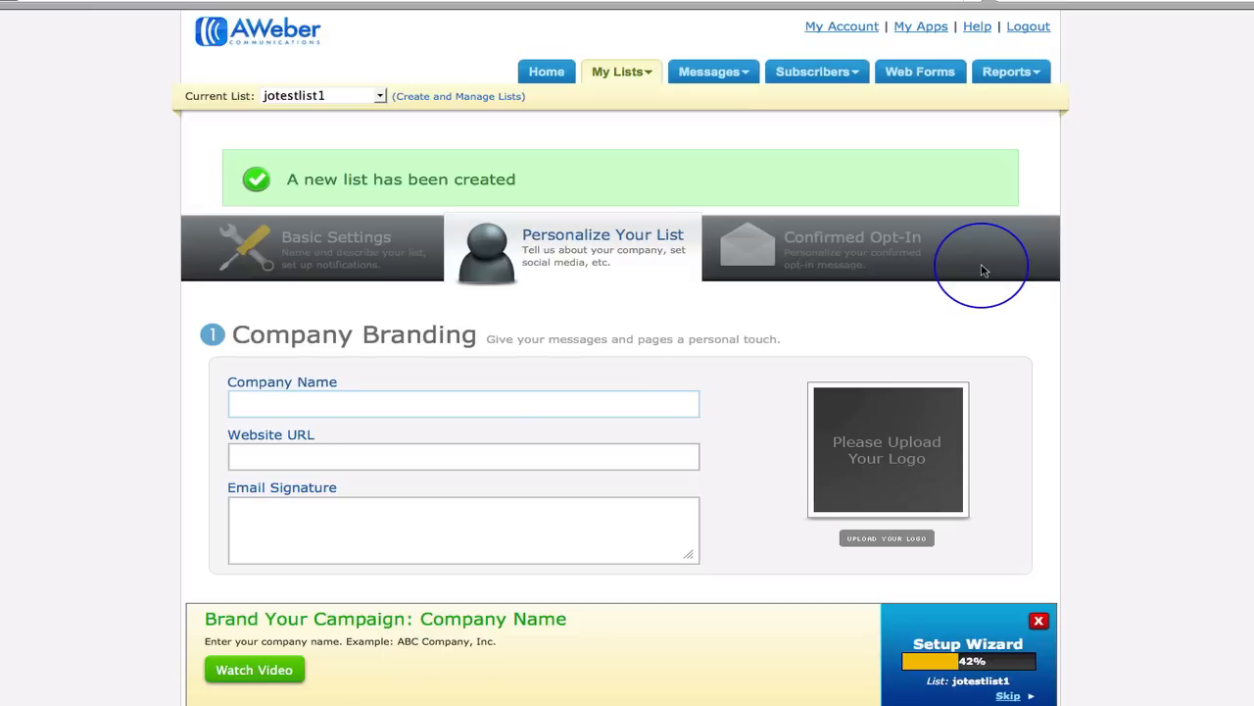
left_click(709, 71)
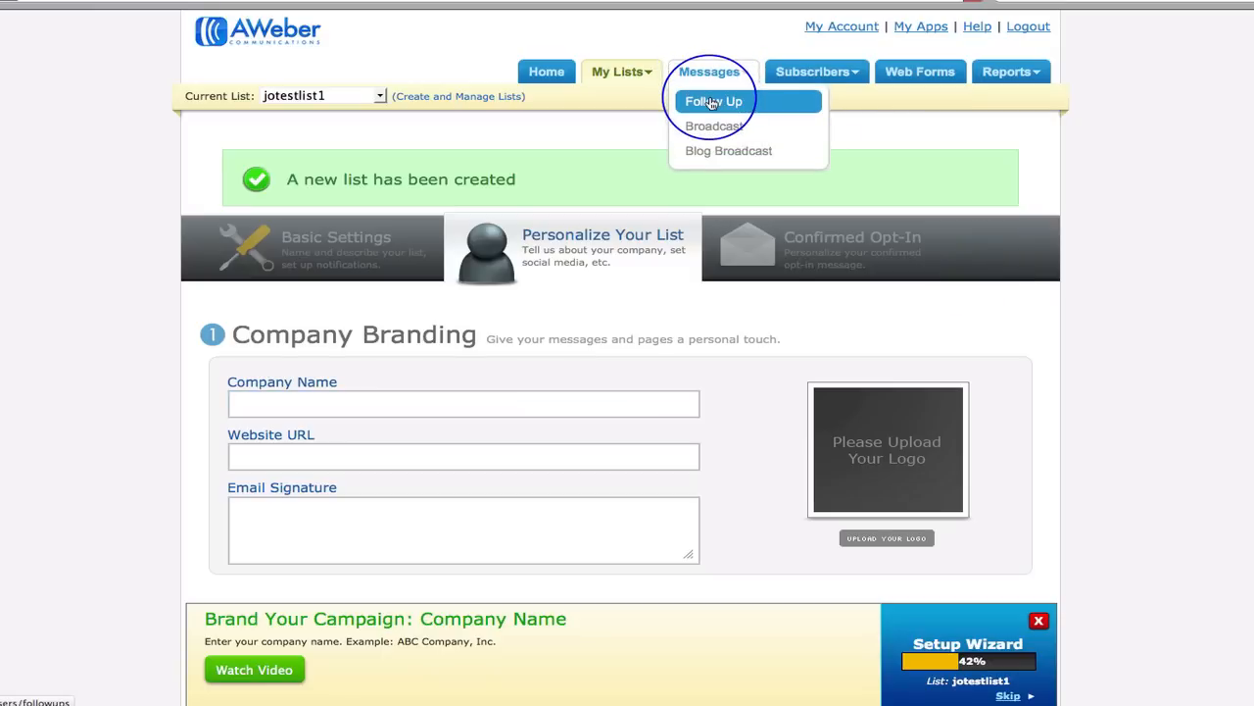
left_click(711, 101)
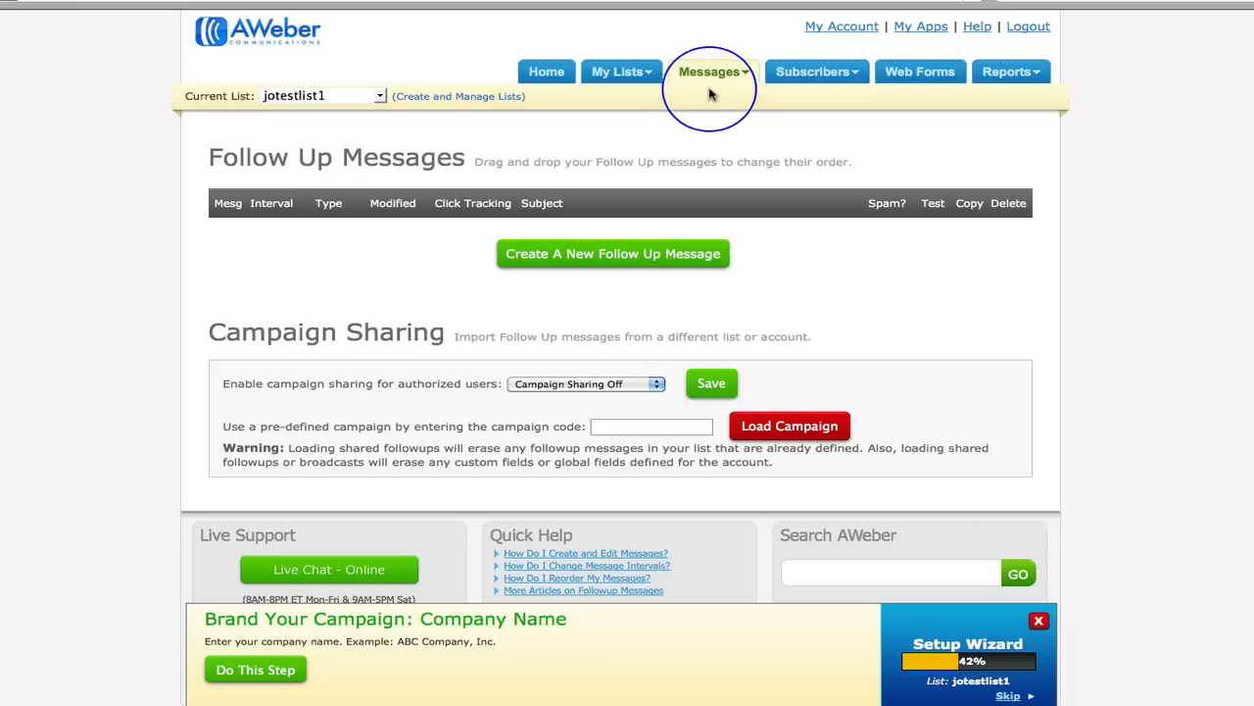
mouse_move(618, 77)
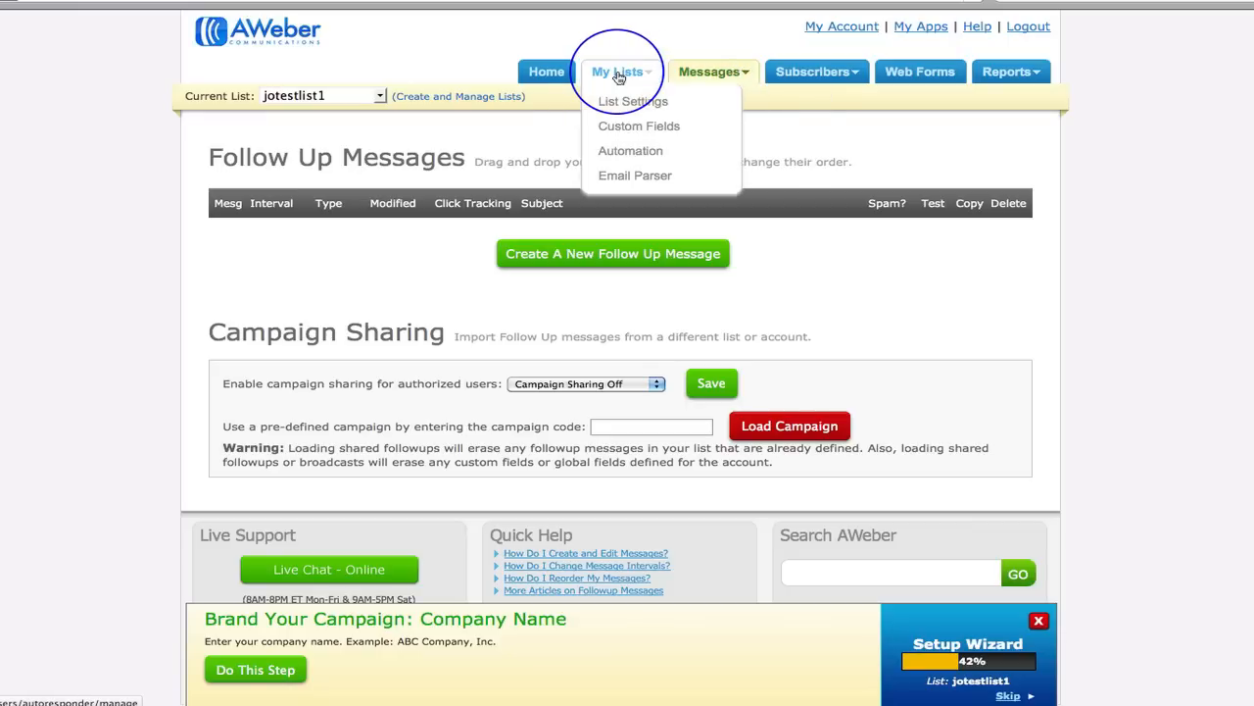
mouse_move(703, 84)
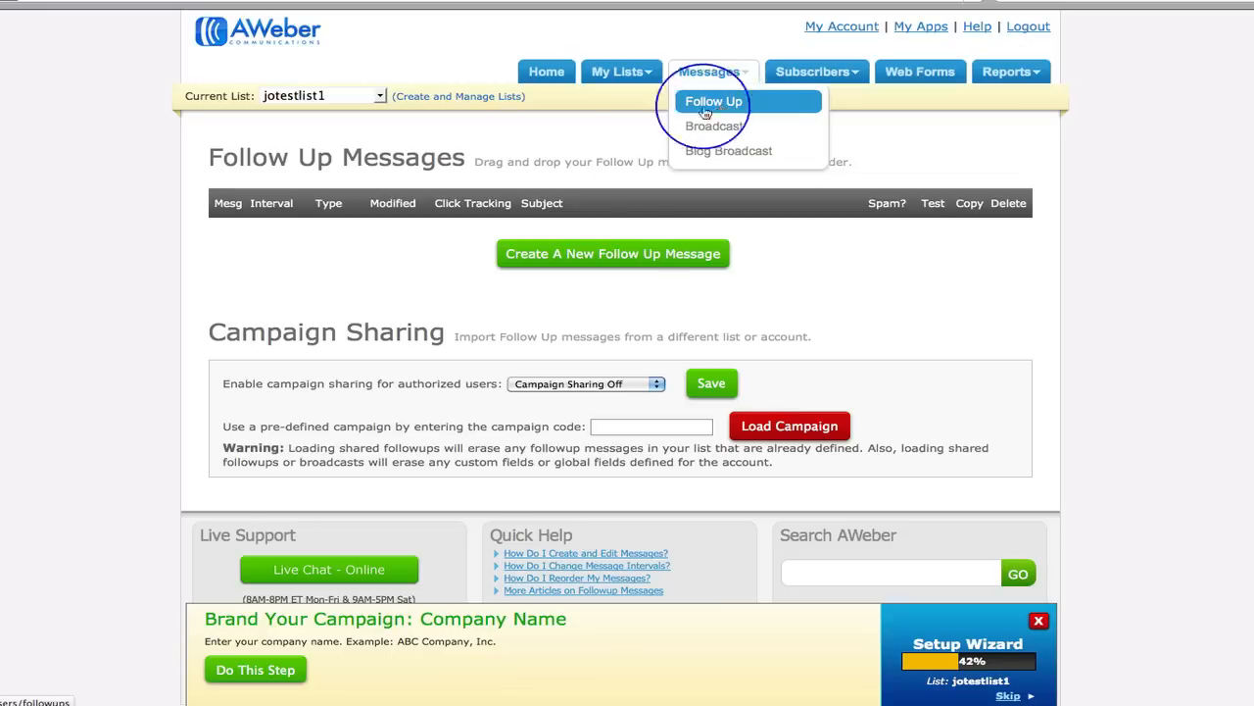
left_click(616, 254)
Enter "Hey Welcome!" as the subject of the follow-up message
left_click(355, 240)
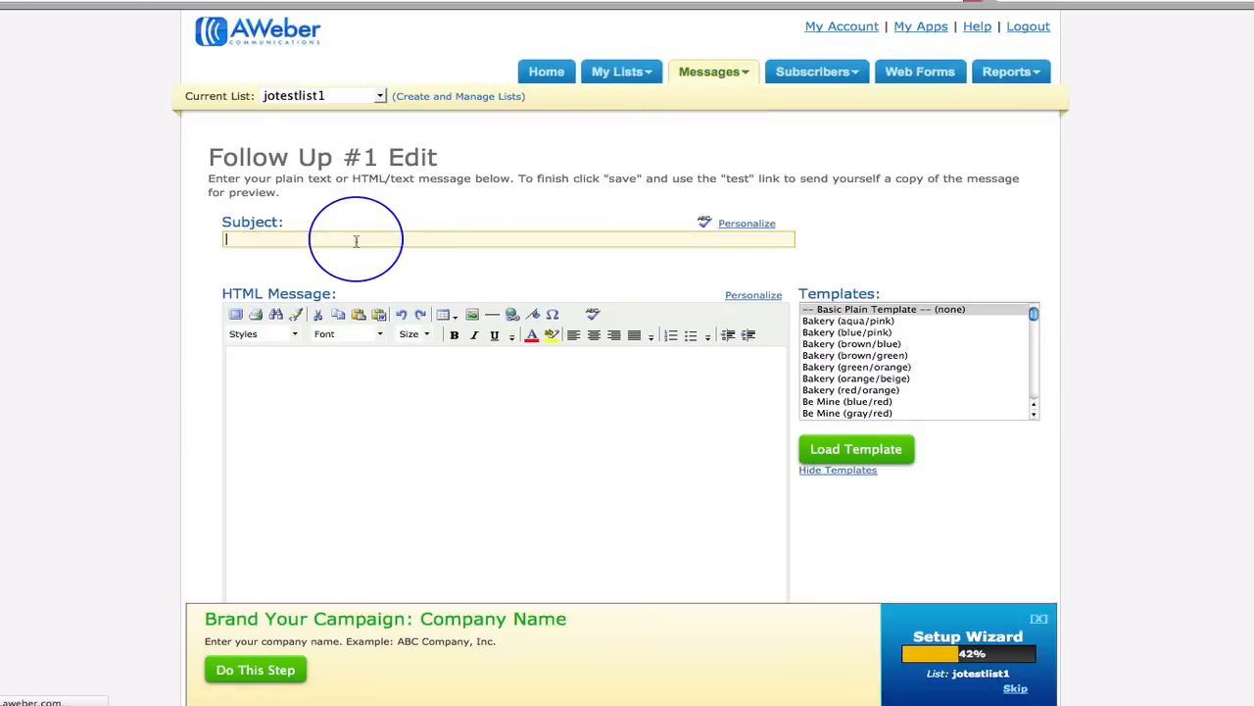
type("Hey ")
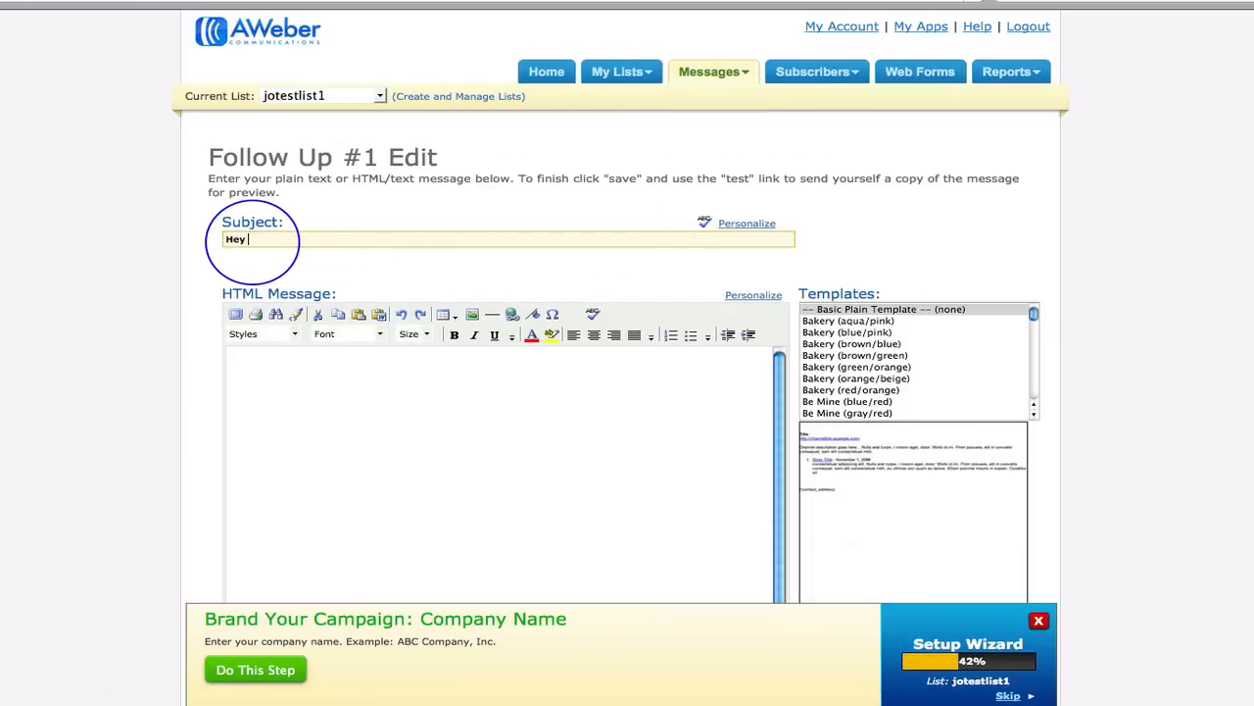
type("Welcome!")
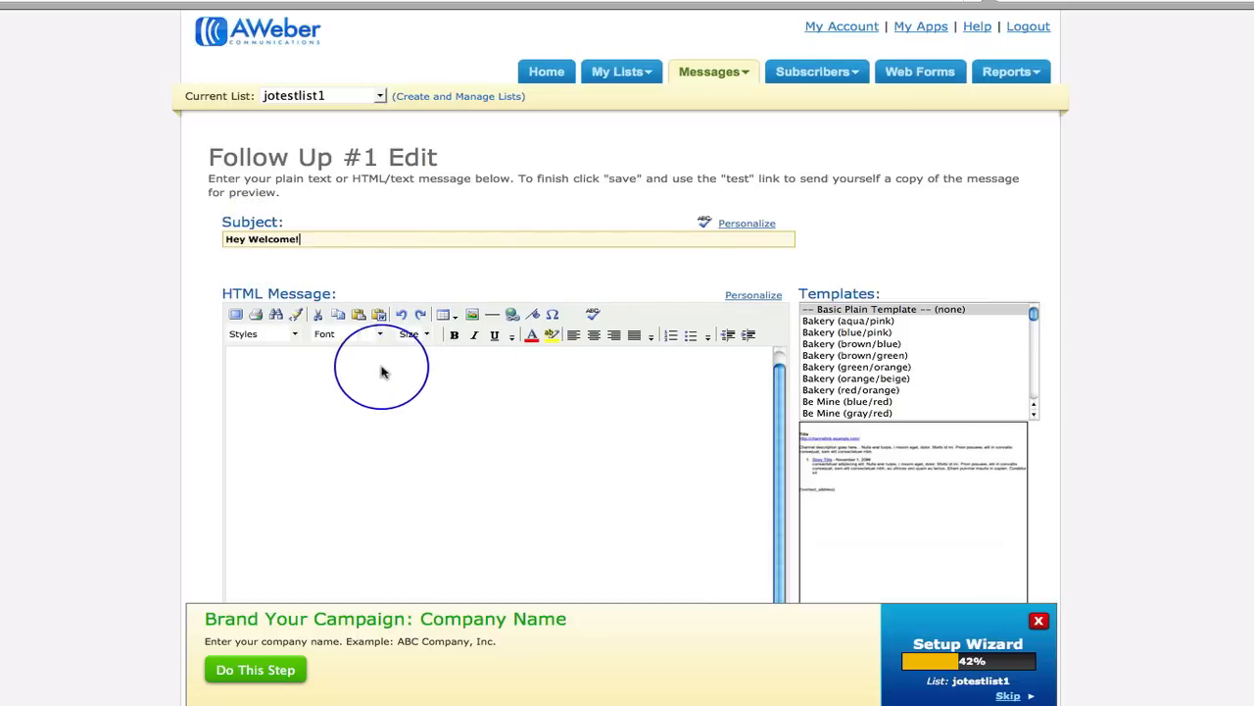
Write "Thanks so much for confirming, here's the link to your xxxx" as the HTML message, followed by a new line
left_click(287, 371)
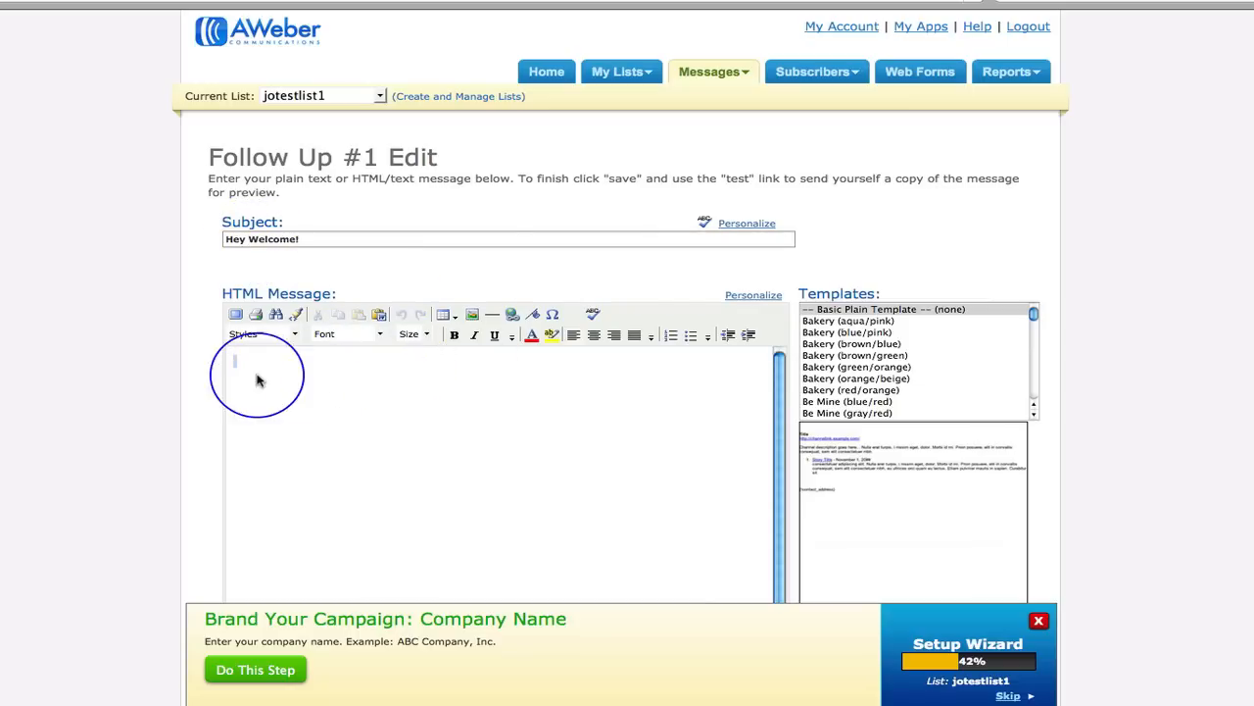
type("Th")
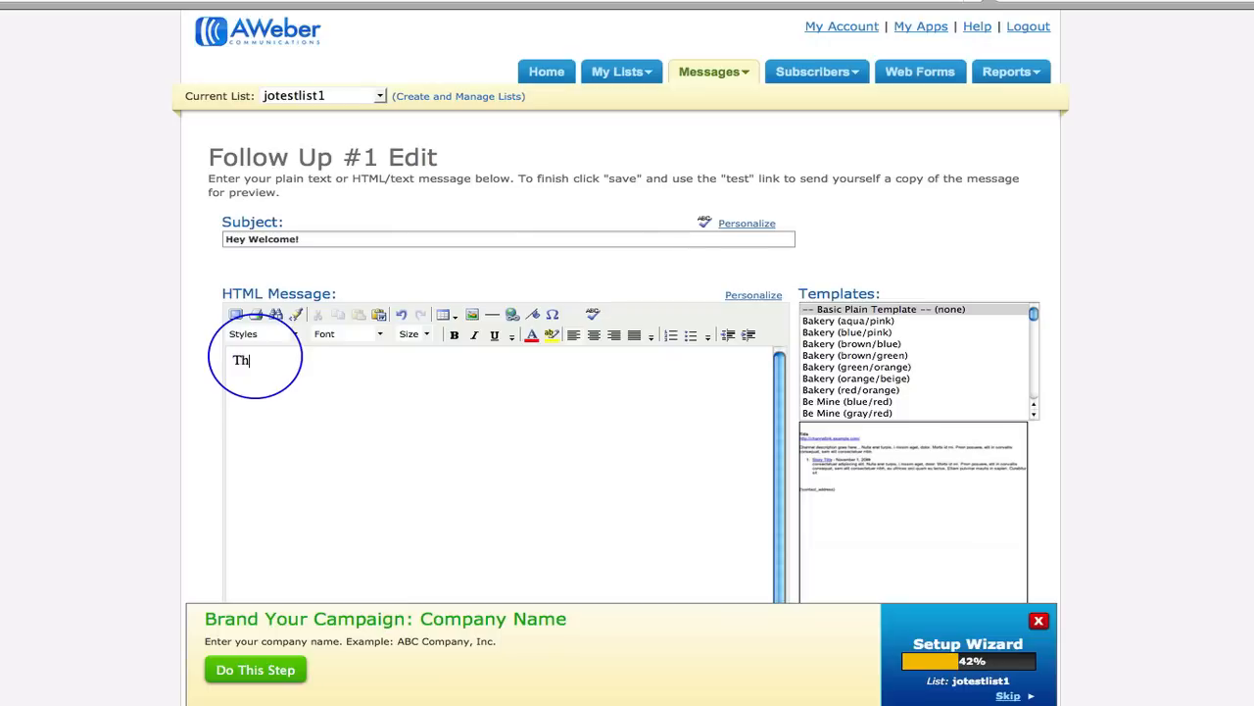
type("anks so much for confirming")
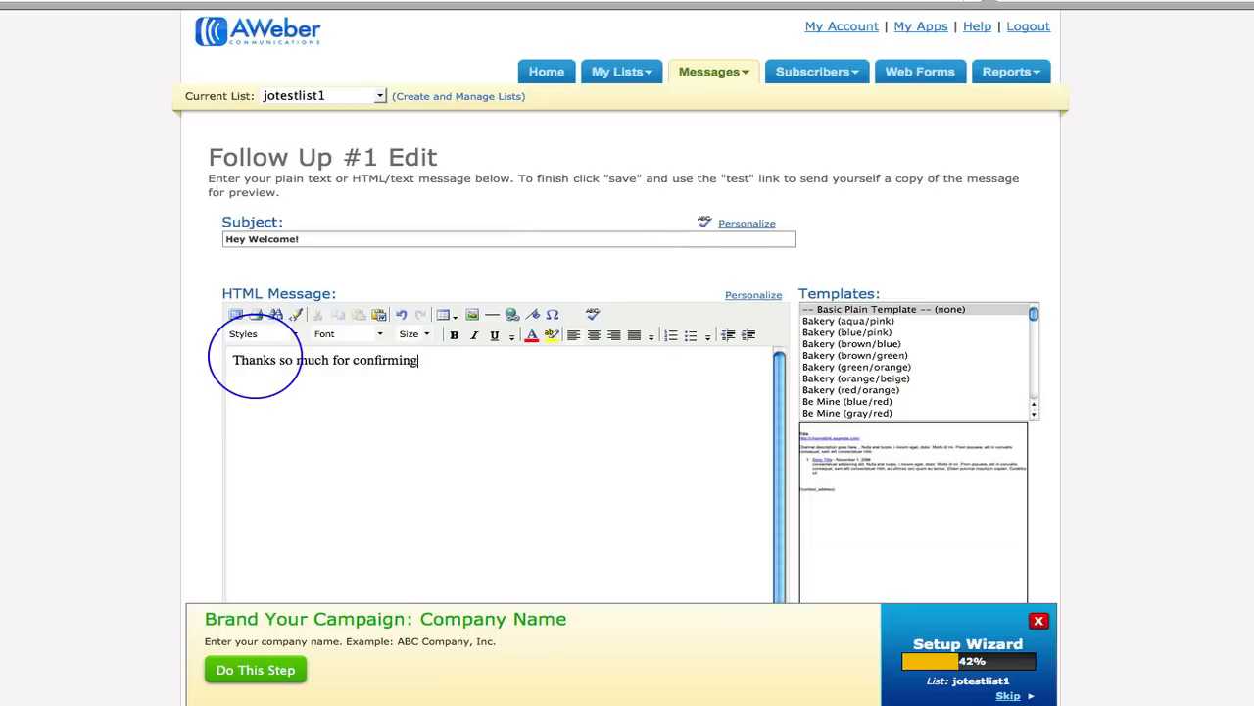
type(", here's the link to you")
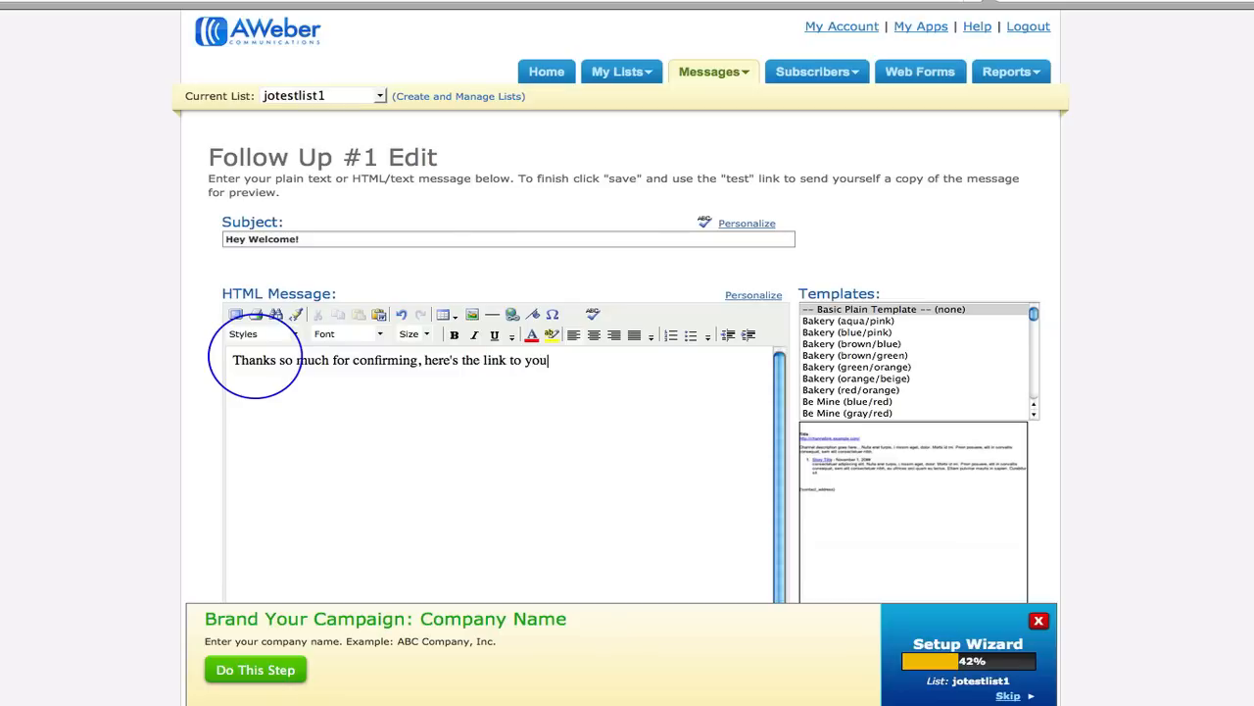
type("r xxxx")
key("Return")
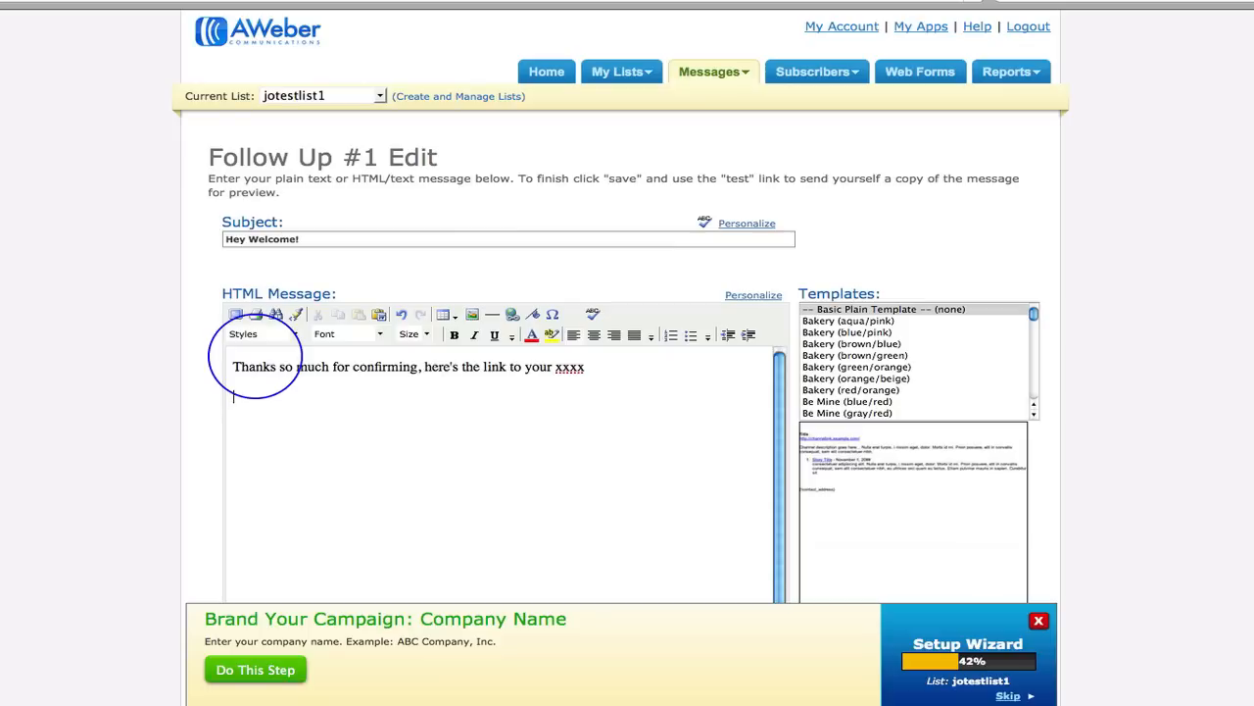
Copy the text of the HTML message into the plain text message
scroll(434, 271, "down", 8)
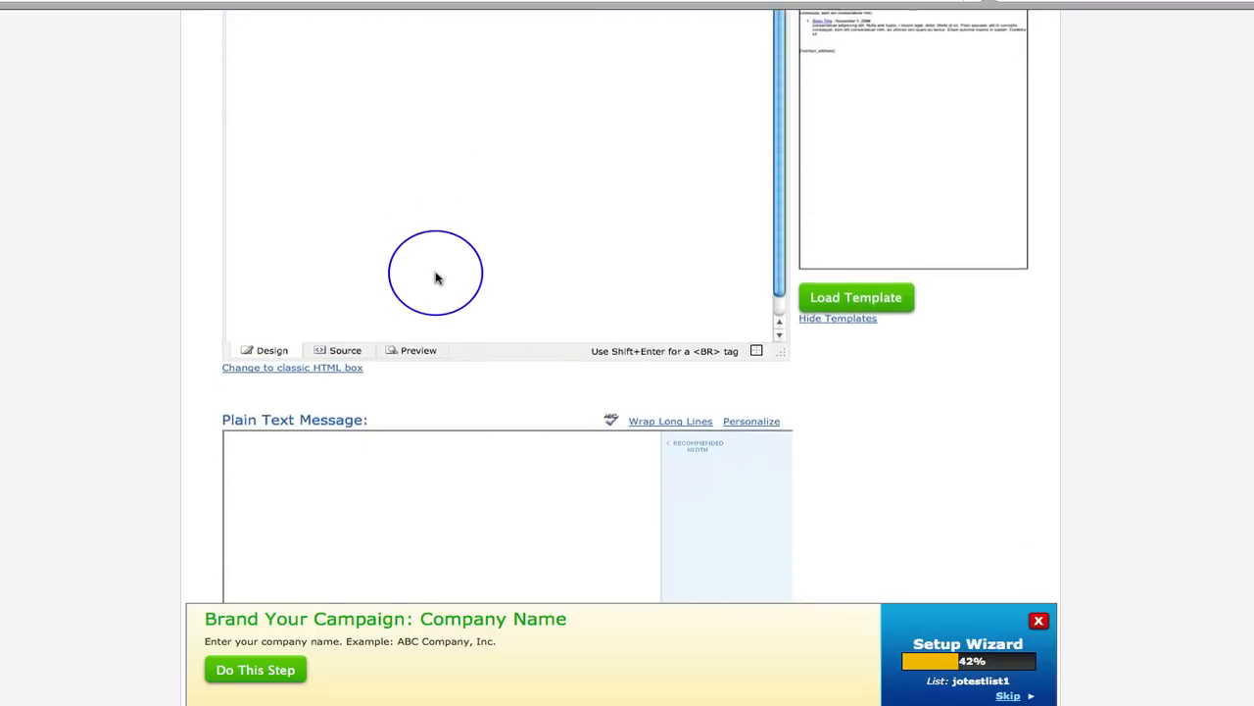
scroll(437, 278, "down", 10)
scroll(437, 275, "up", 6)
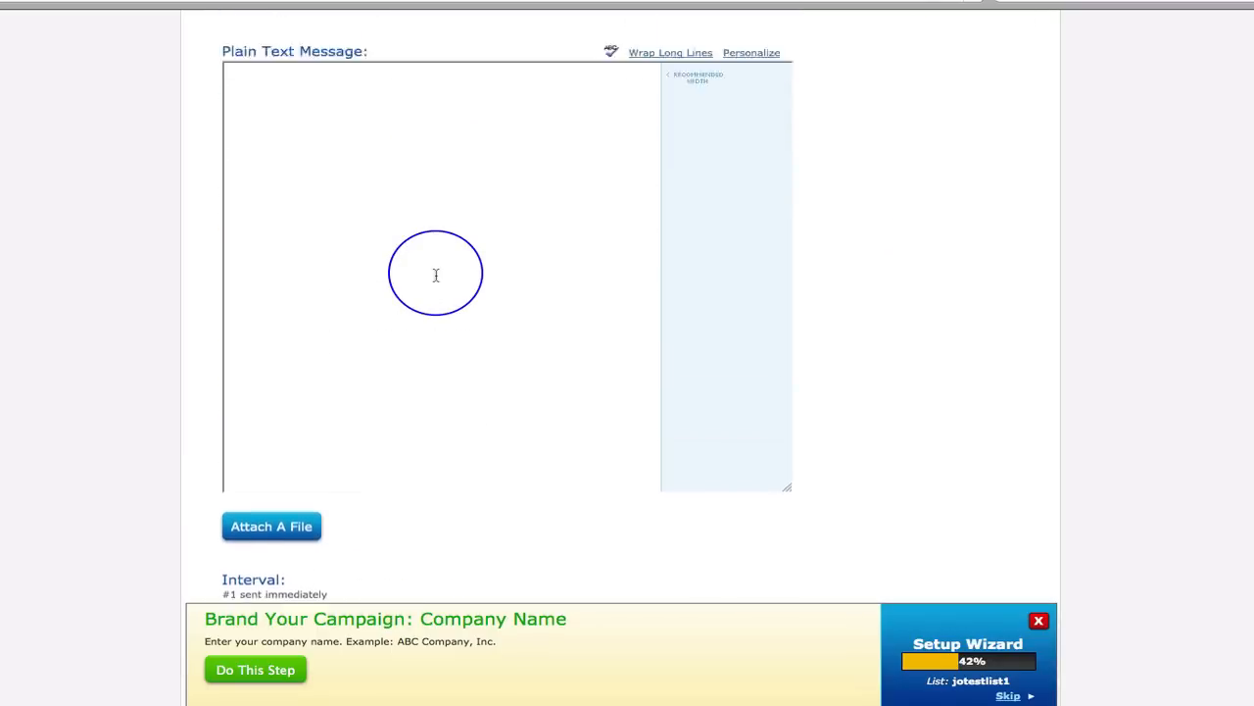
scroll(436, 276, "up", 12)
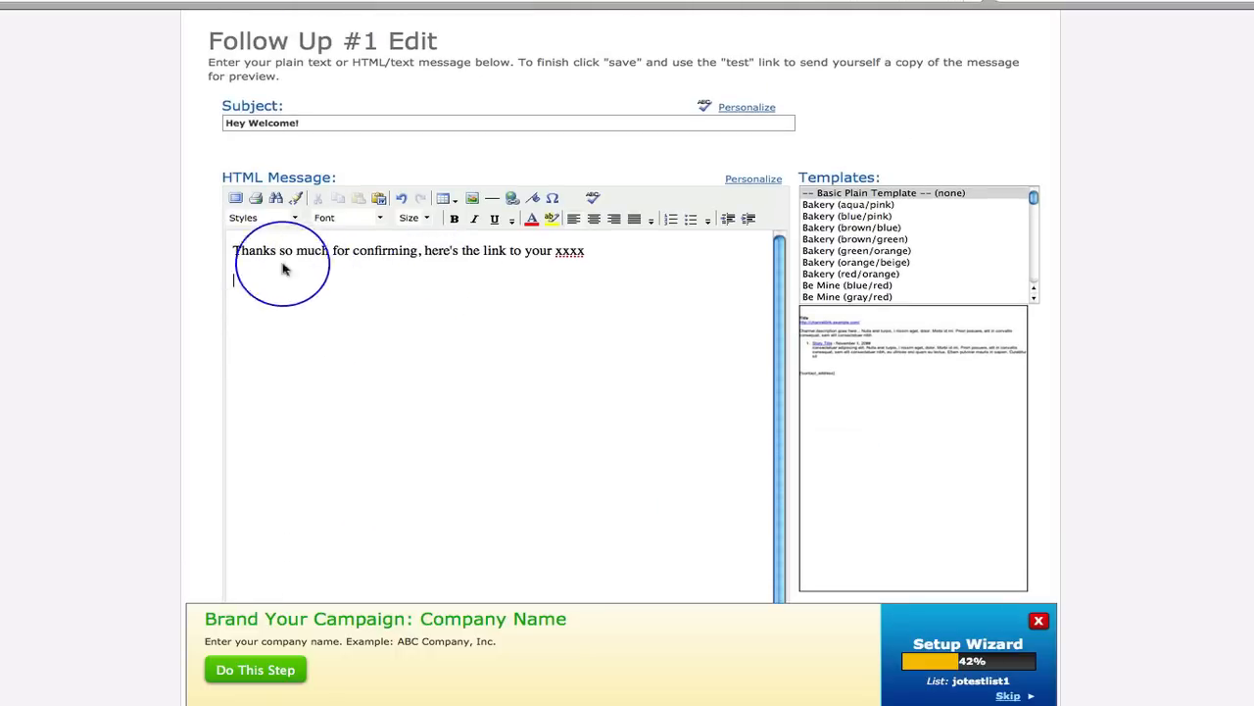
left_click_drag(233, 250, 646, 278)
key("super+c")
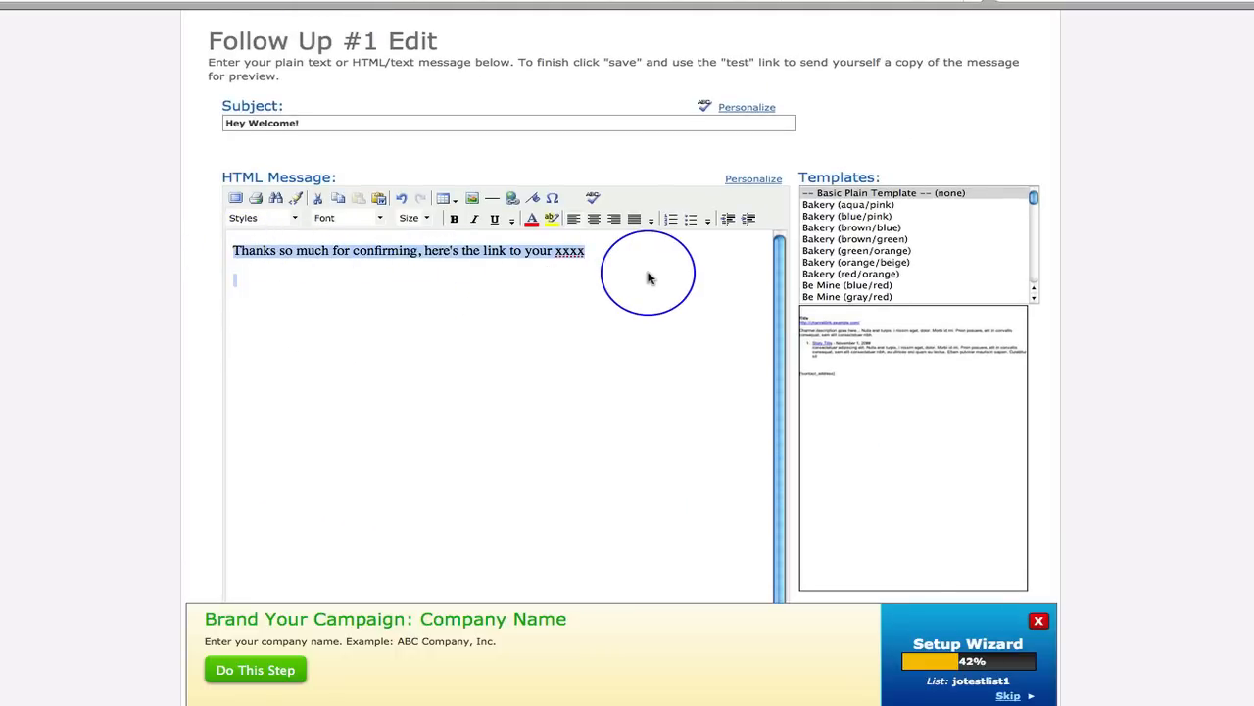
scroll(683, 288, "down", 2)
scroll(912, 315, "down", 8)
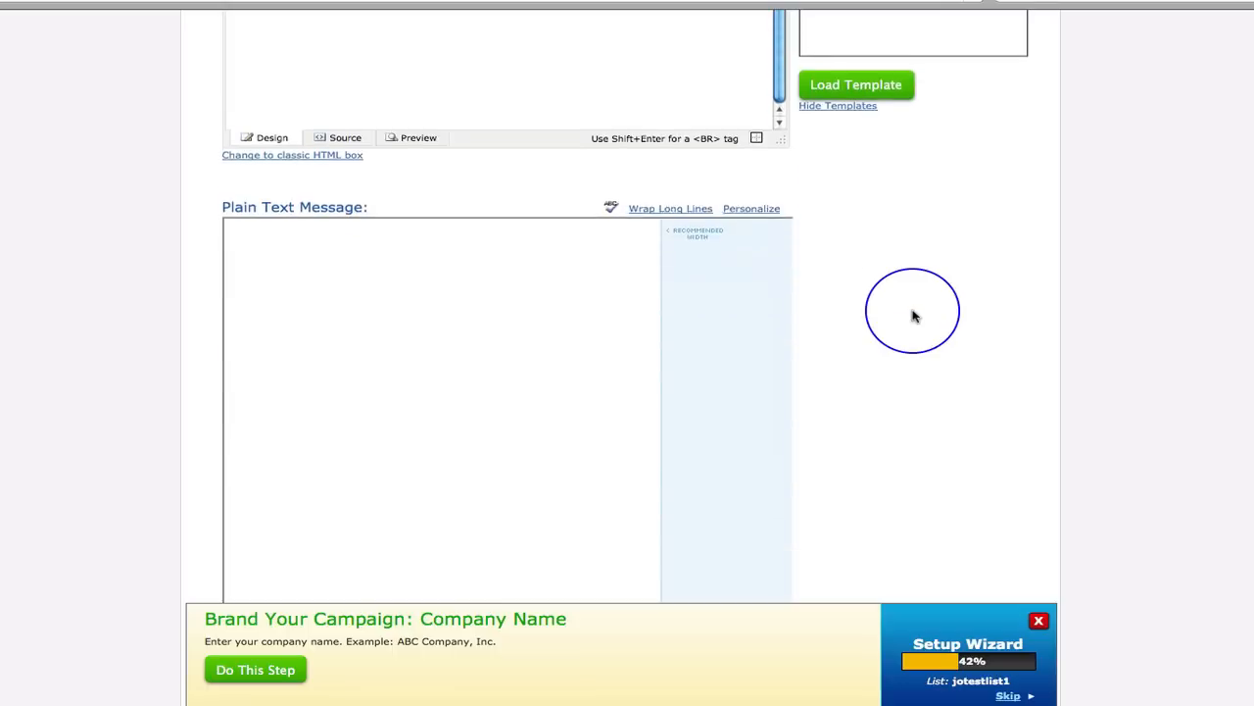
left_click(280, 261)
key("super+v")
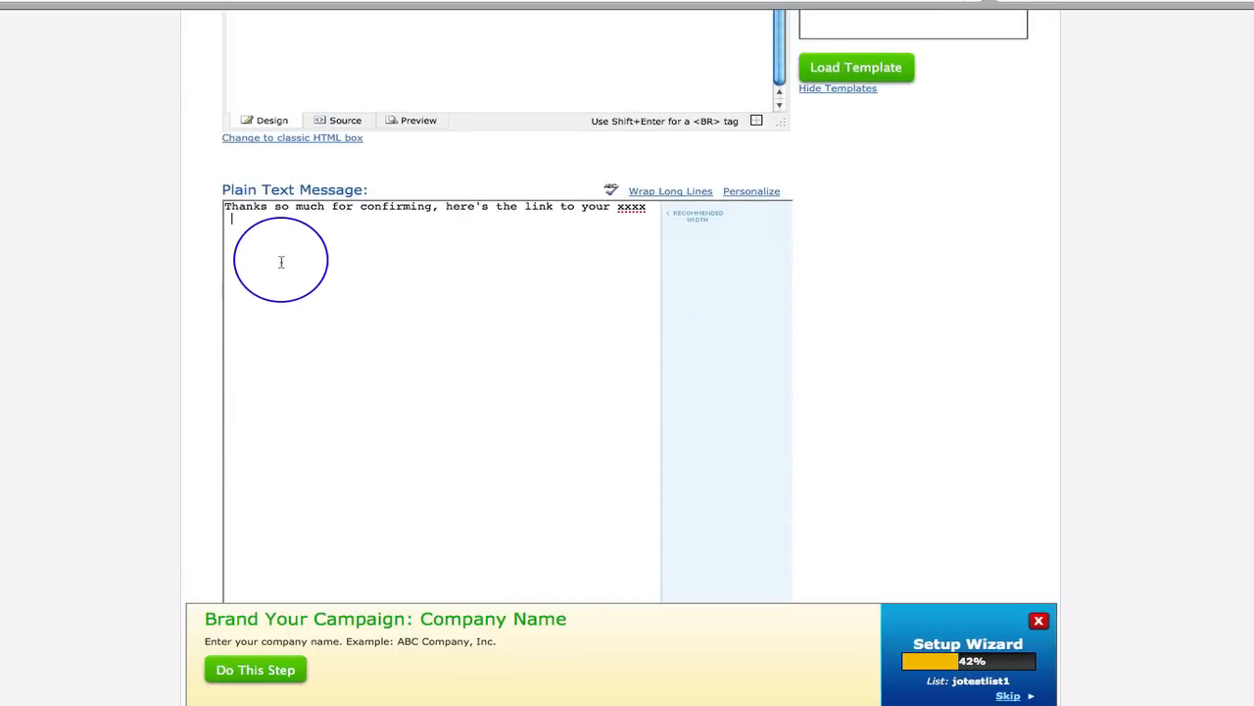
scroll(848, 273, "down", 6)
scroll(849, 273, "up", 5)
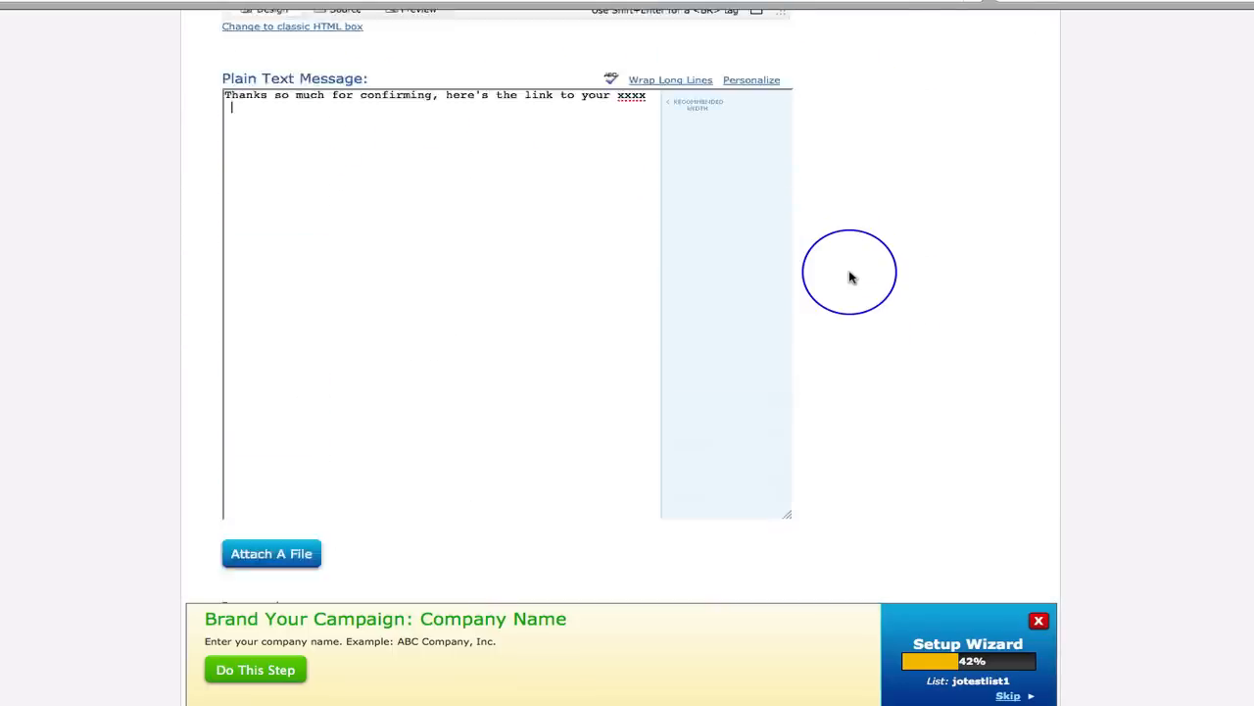
Review the "Hey Welcome!" follow-up message and save it with click tracking left on
scroll(849, 276, "up", 12)
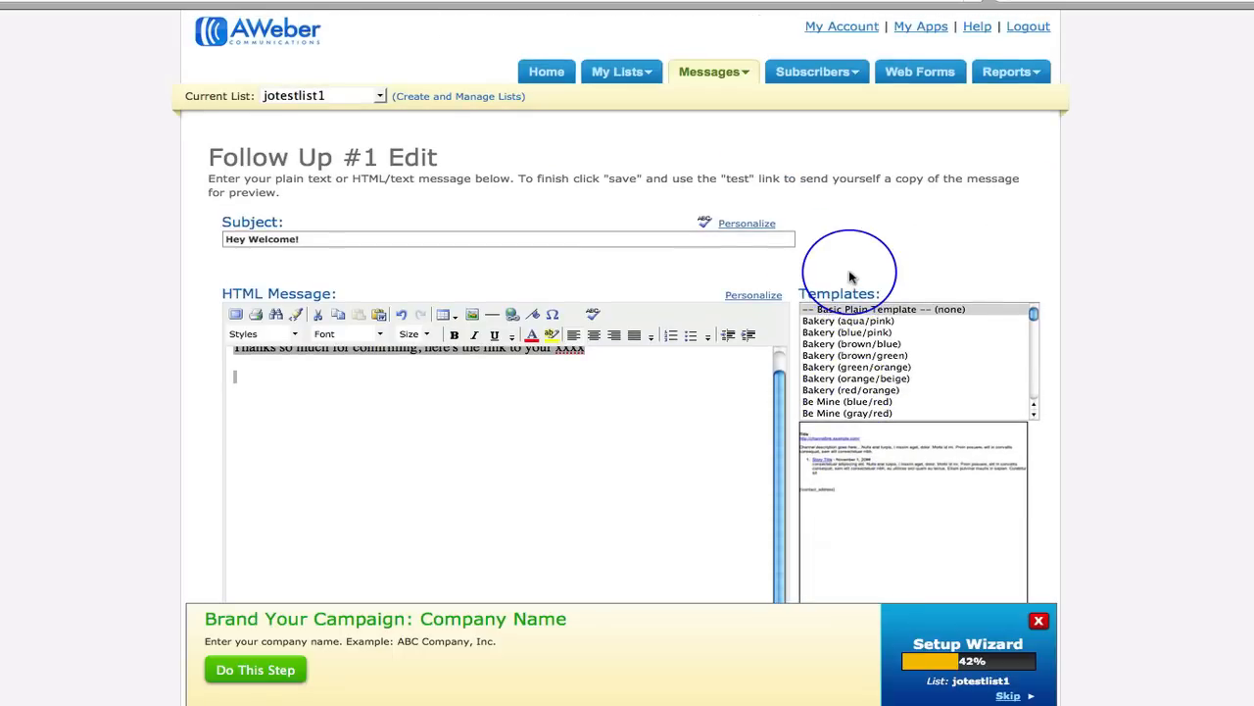
scroll(849, 275, "down", 15)
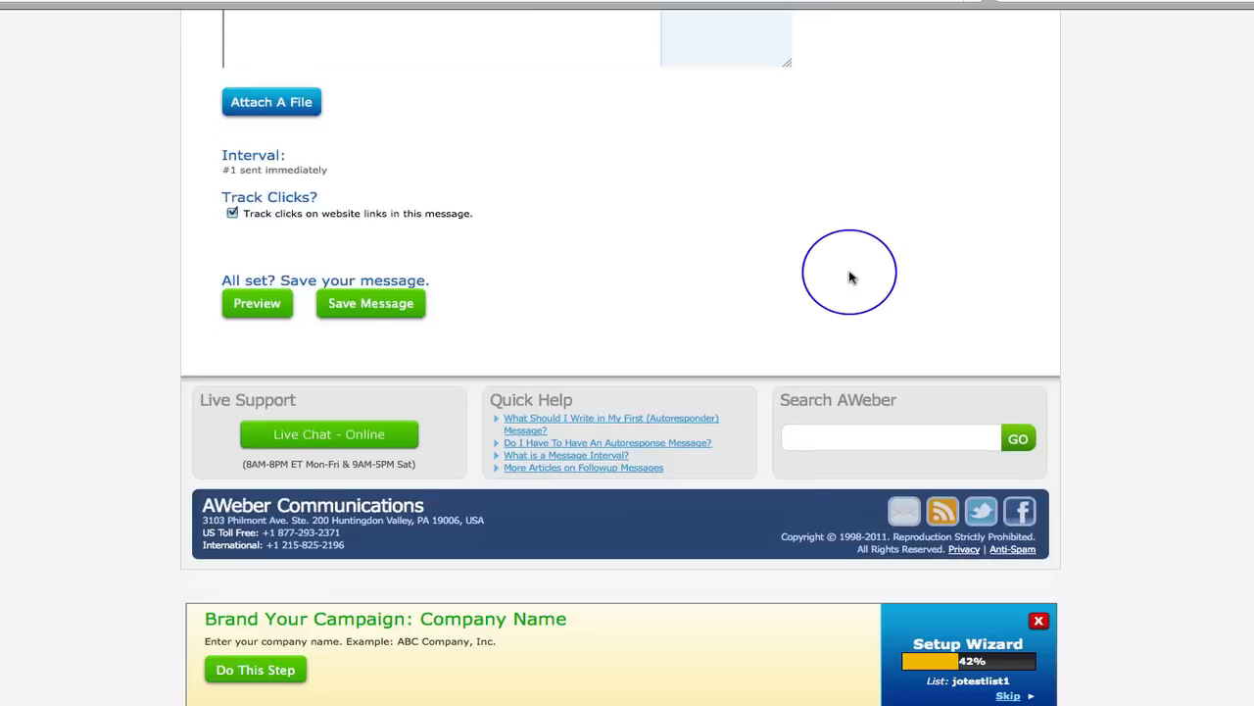
left_click(371, 306)
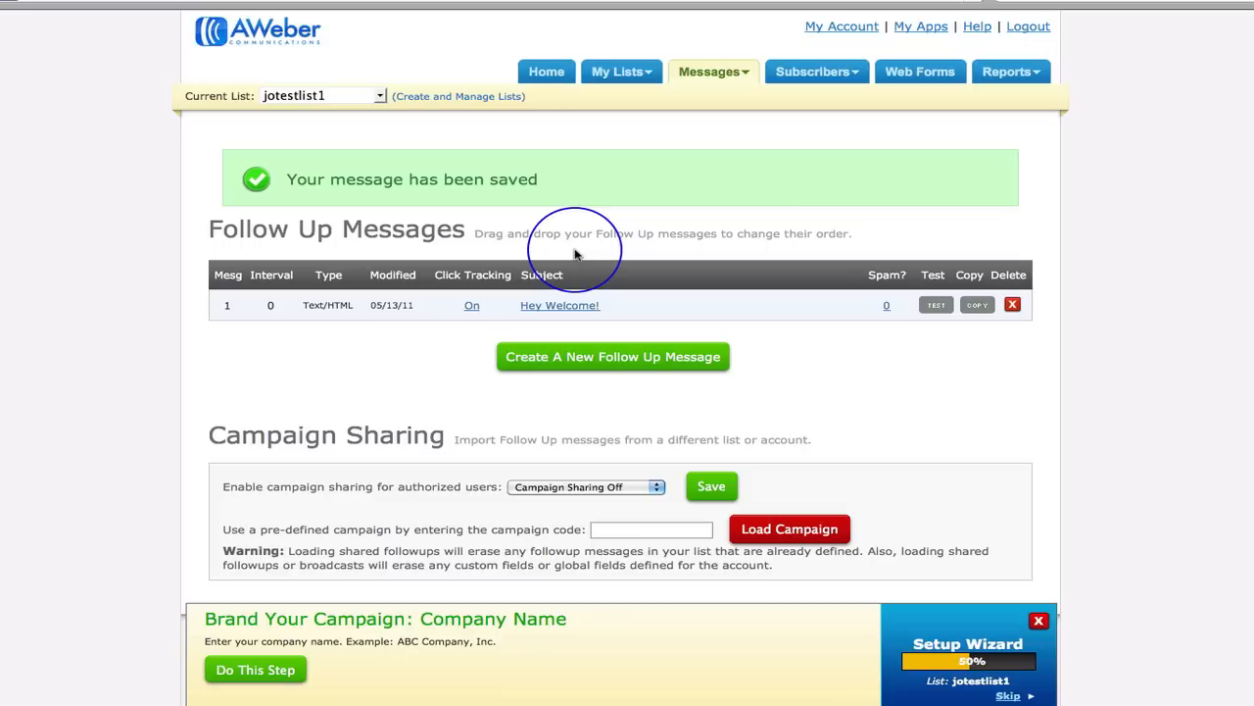
Open the web forms page for the list jotestlist1
right_click(919, 77)
left_click(918, 77)
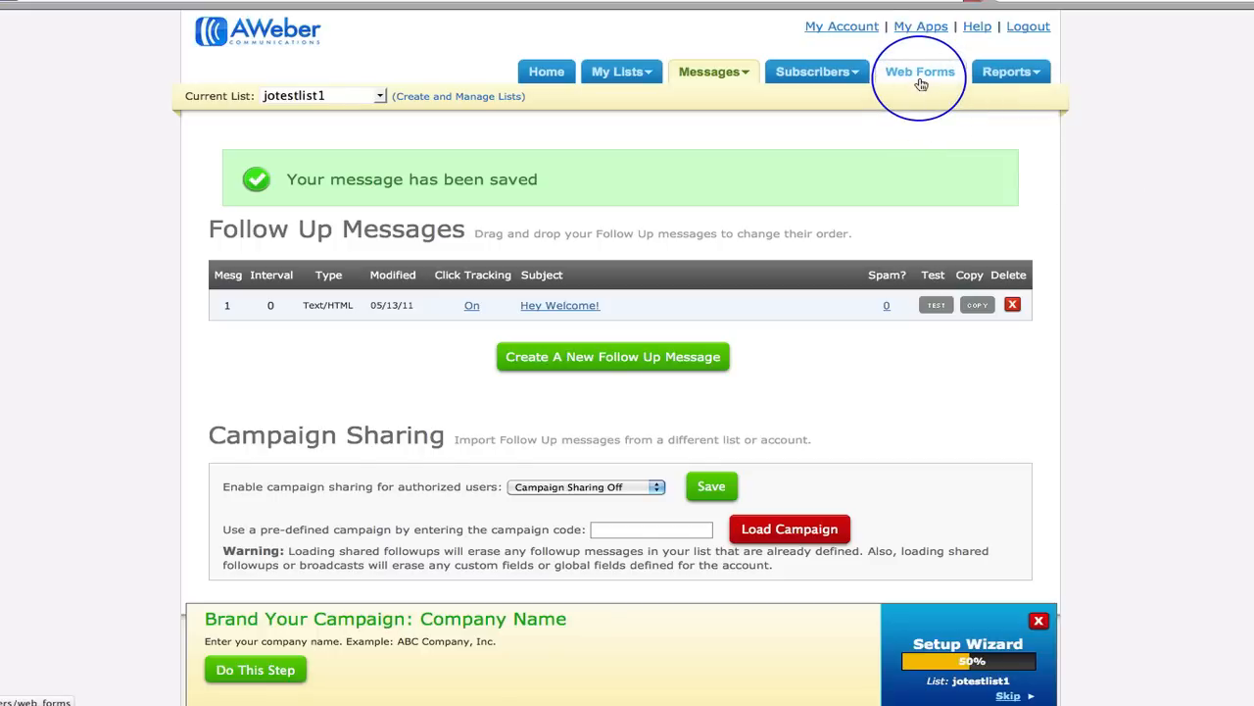
left_click(921, 85)
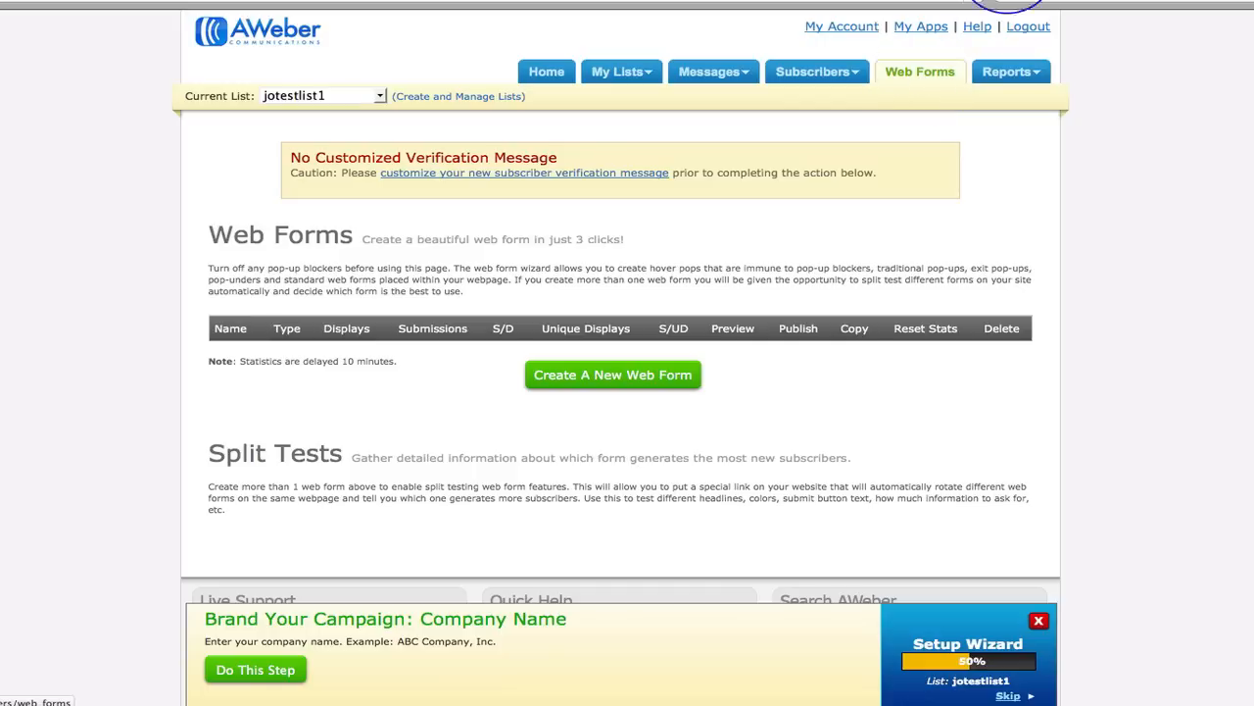
left_click(1131, 0)
left_click(1162, 0)
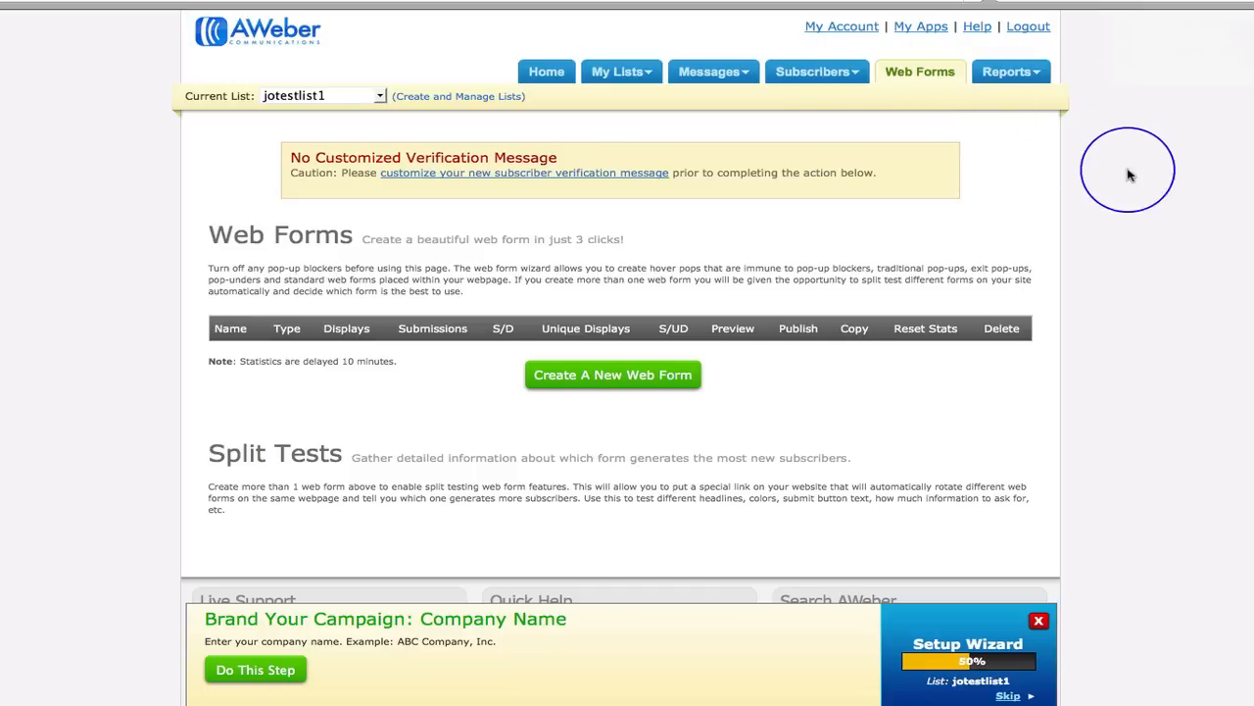